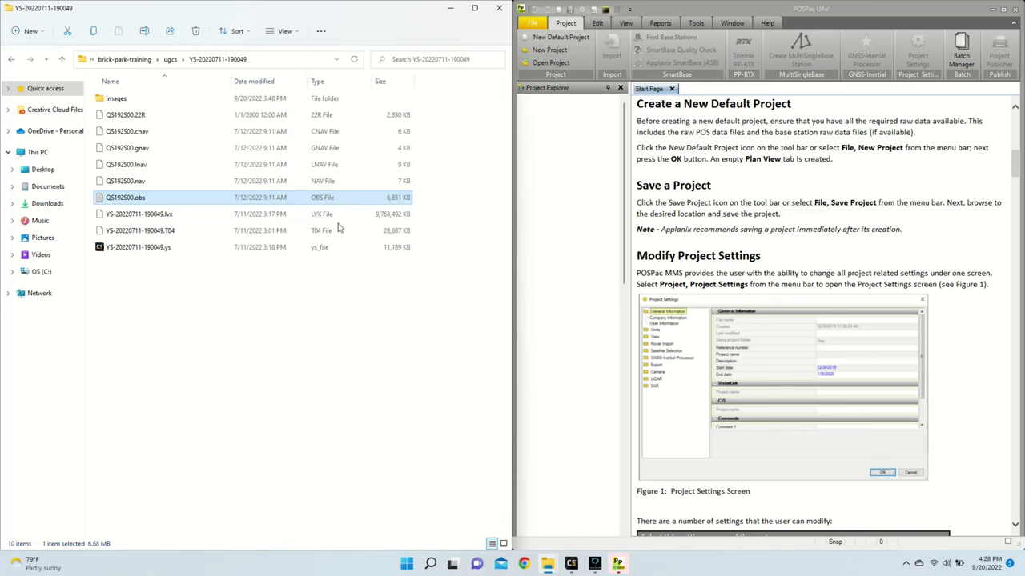
left_click(295, 264)
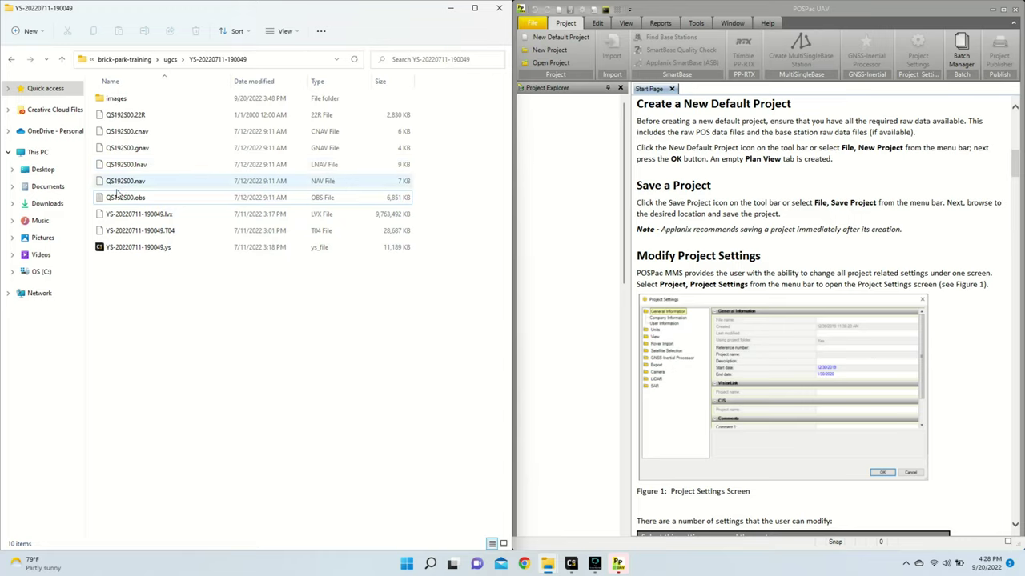
left_click(176, 98)
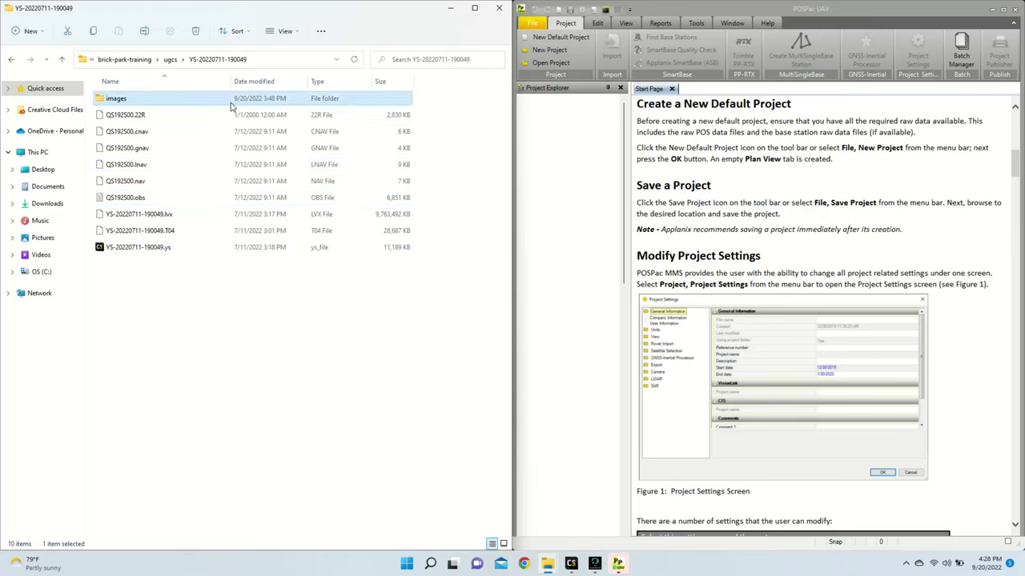
mouse_move(232, 105)
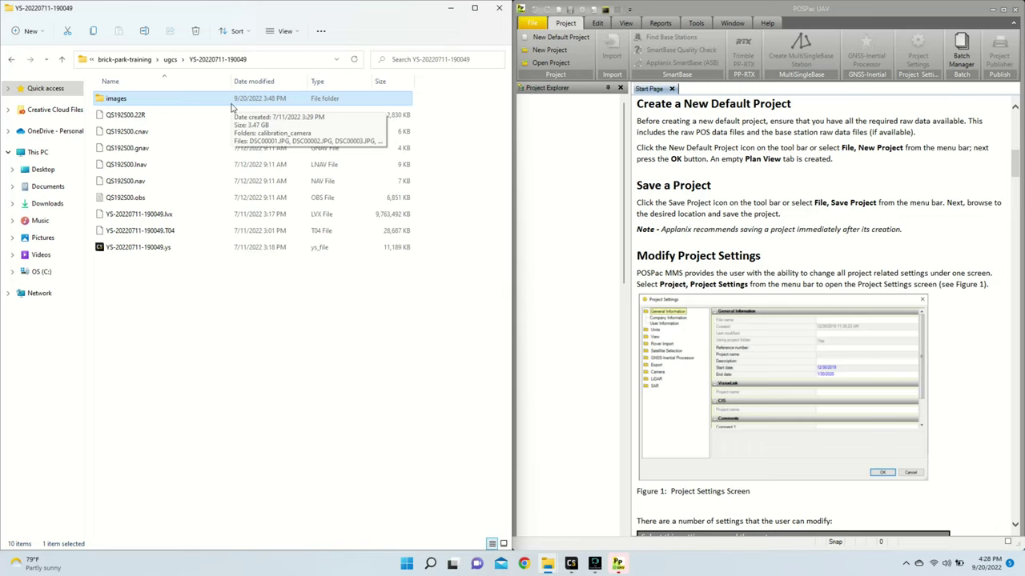
left_click(232, 117)
key("shift+Down")
key("shift+Down")
key("shift+Down")
key("shift+Down")
key("shift+Down")
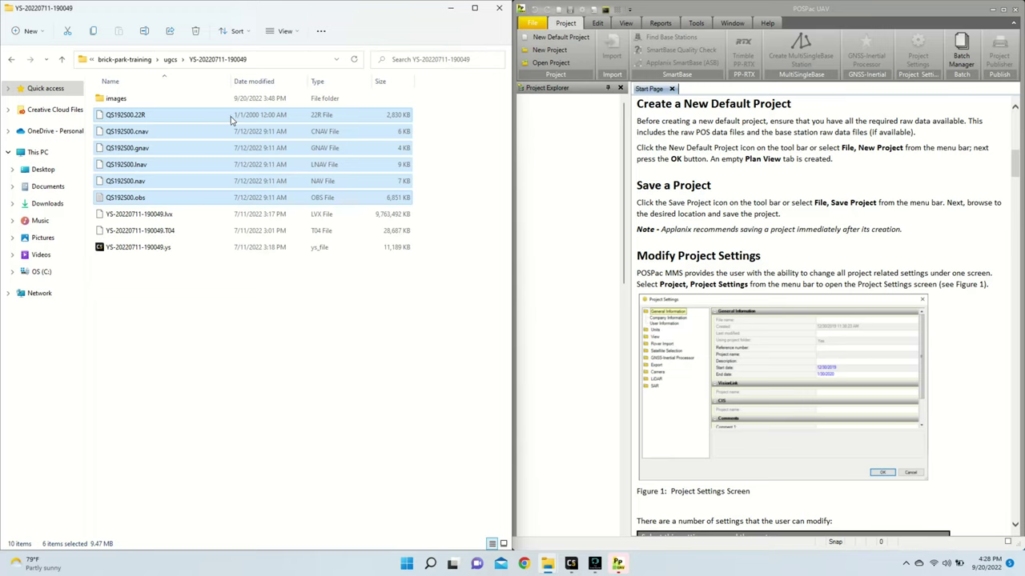
left_click(207, 215)
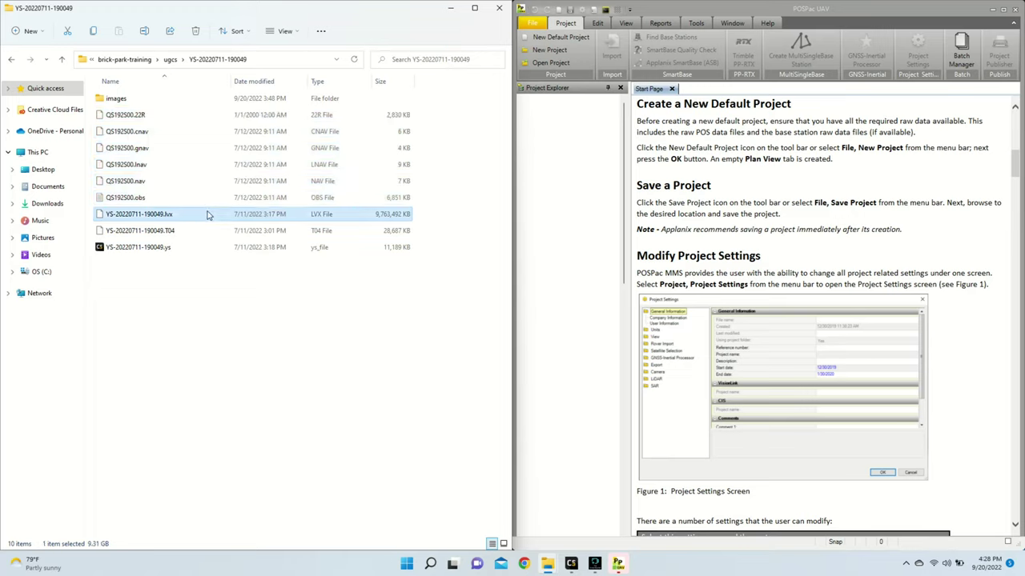
key("shift+Down")
key("shift+Down")
left_click(190, 303)
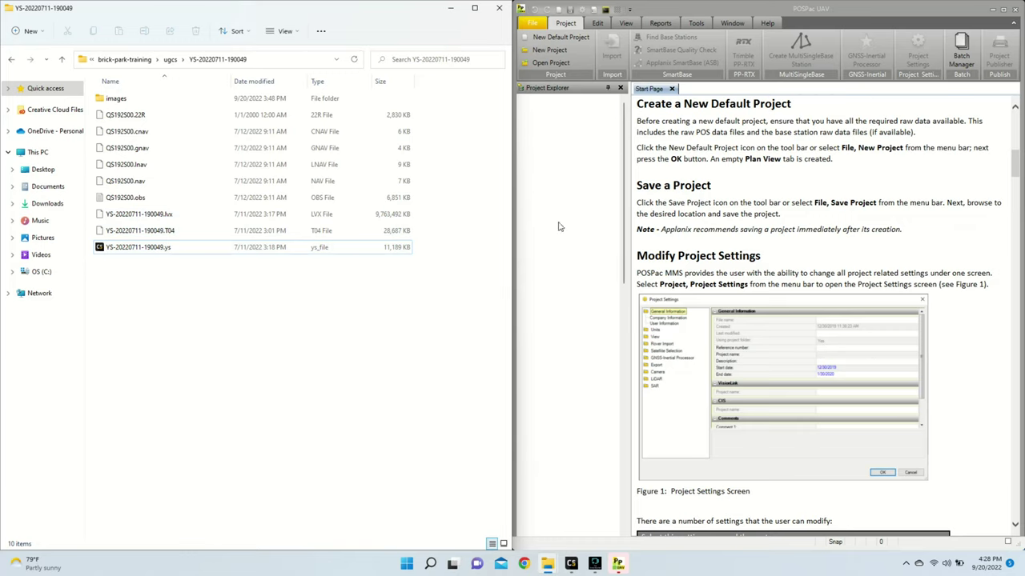
left_click(573, 43)
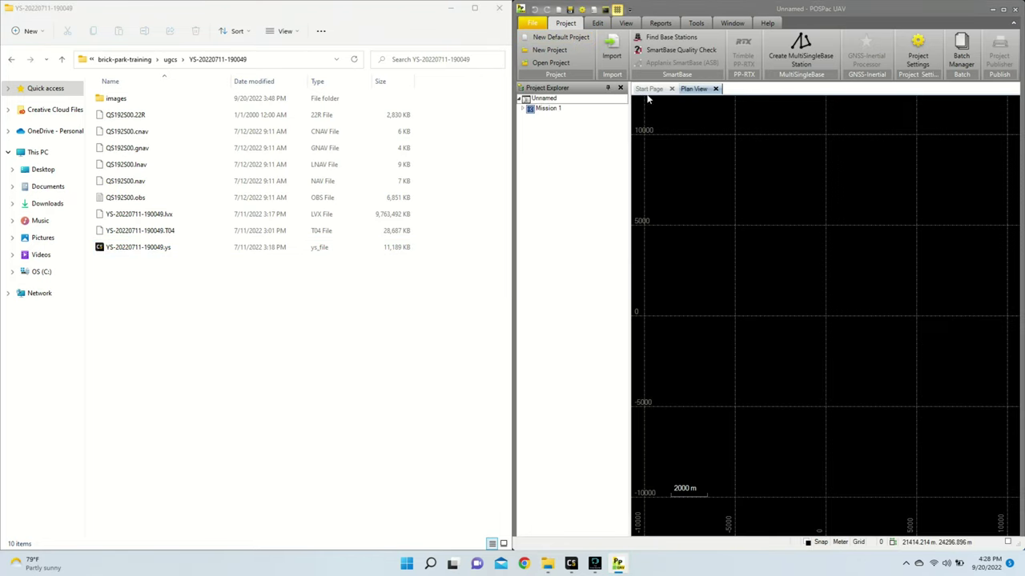
Import the .T04 rover file and QS192S00.obs base data, then expand Mission 1 and maximize.
left_click(145, 232)
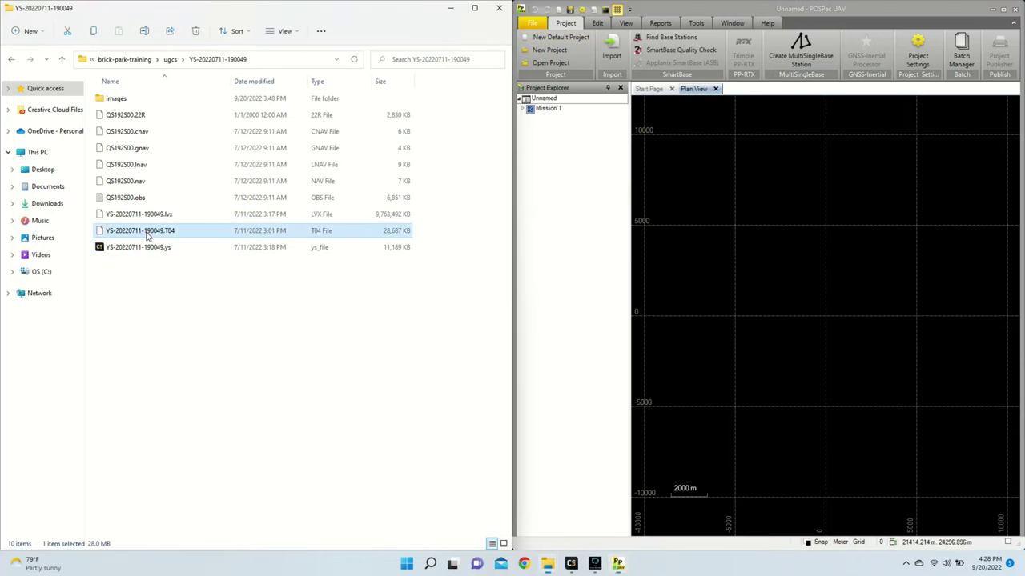
left_click_drag(160, 232, 717, 210)
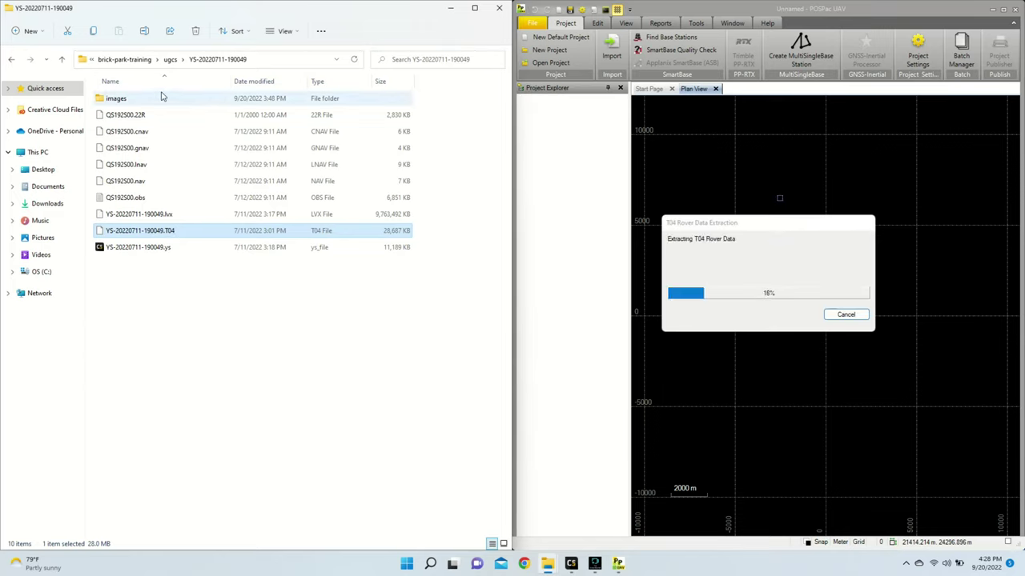
left_click(176, 195)
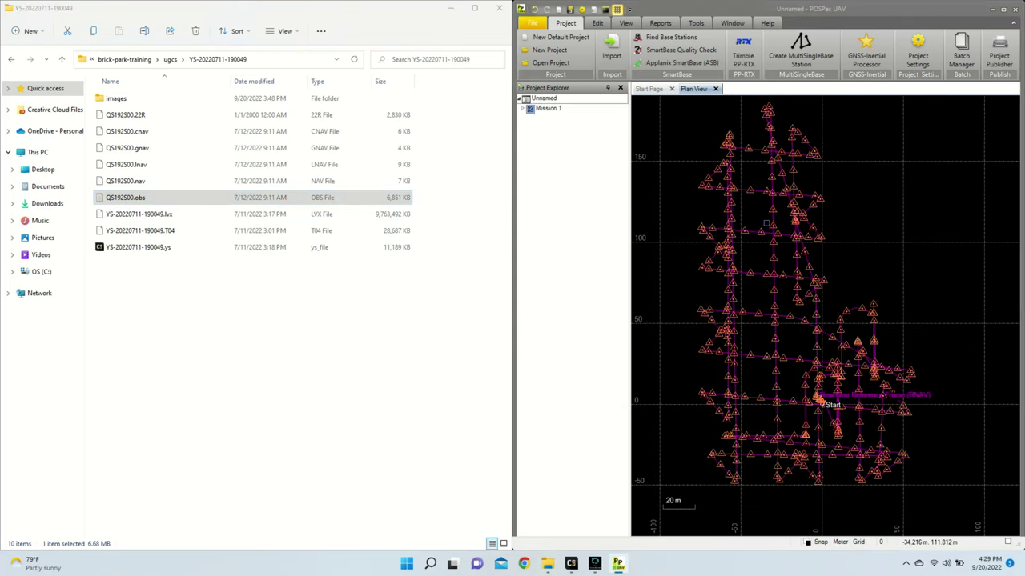
left_click_drag(168, 206, 664, 184)
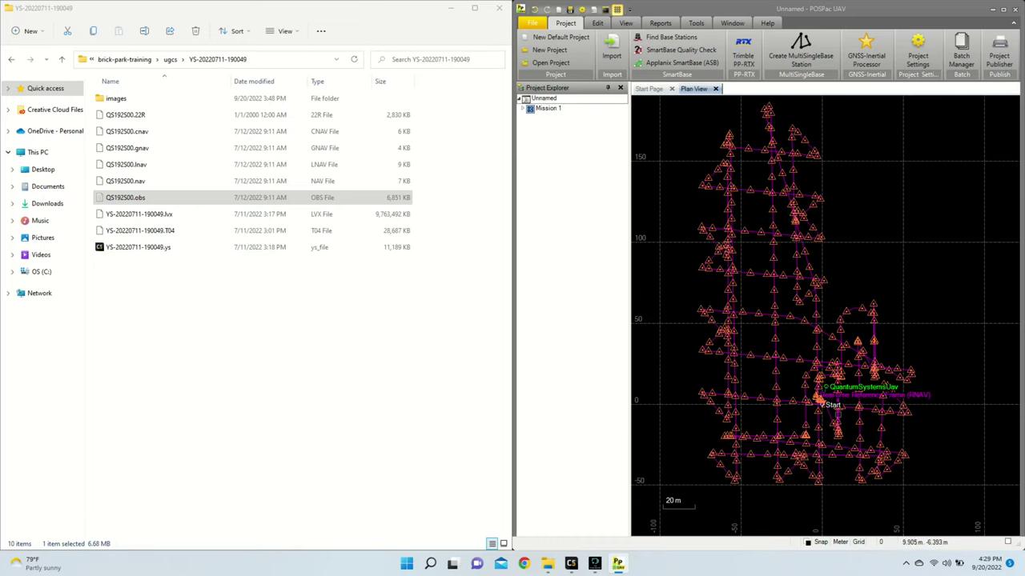
left_click(520, 110)
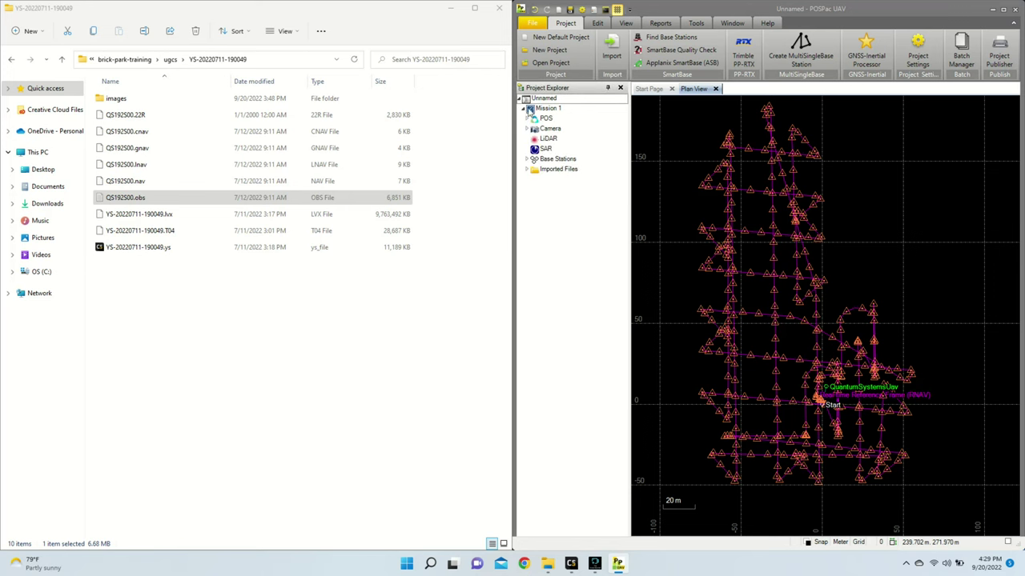
left_click(1004, 8)
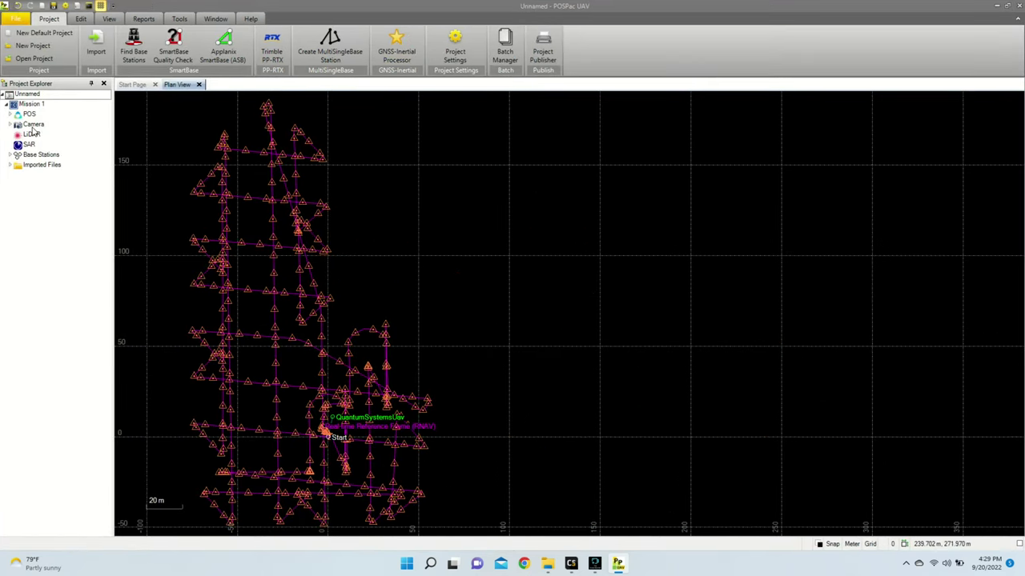
In the QuantumSystemsUav station's Coordinate Manager, set the antenna manufacturer to Trimble.
left_click(10, 153)
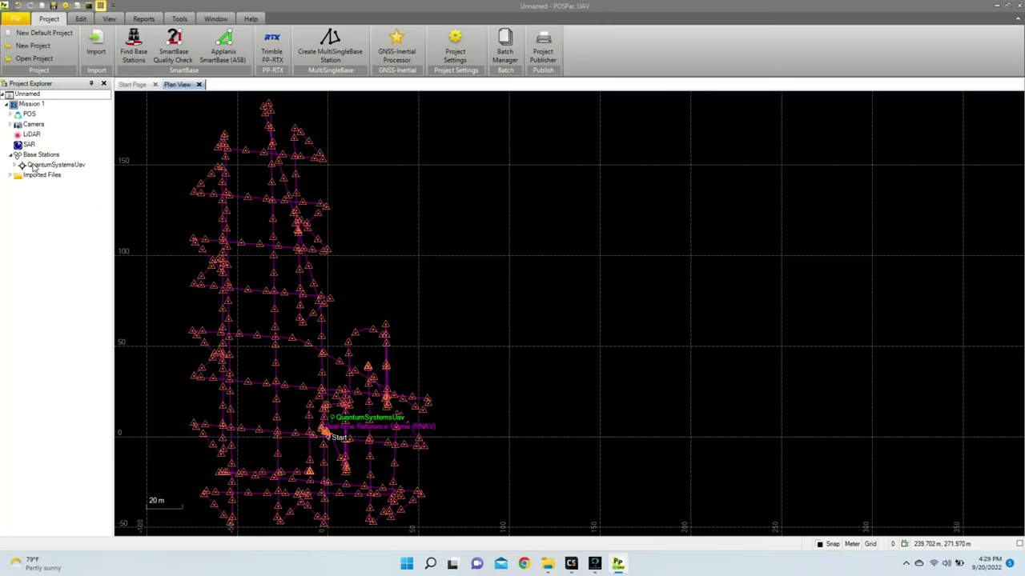
right_click(33, 165)
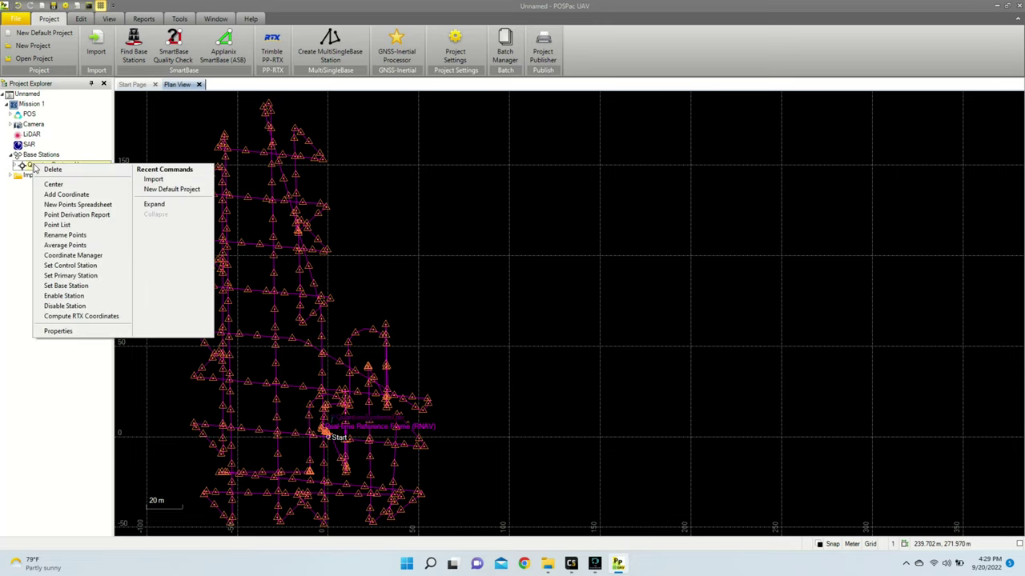
left_click(94, 256)
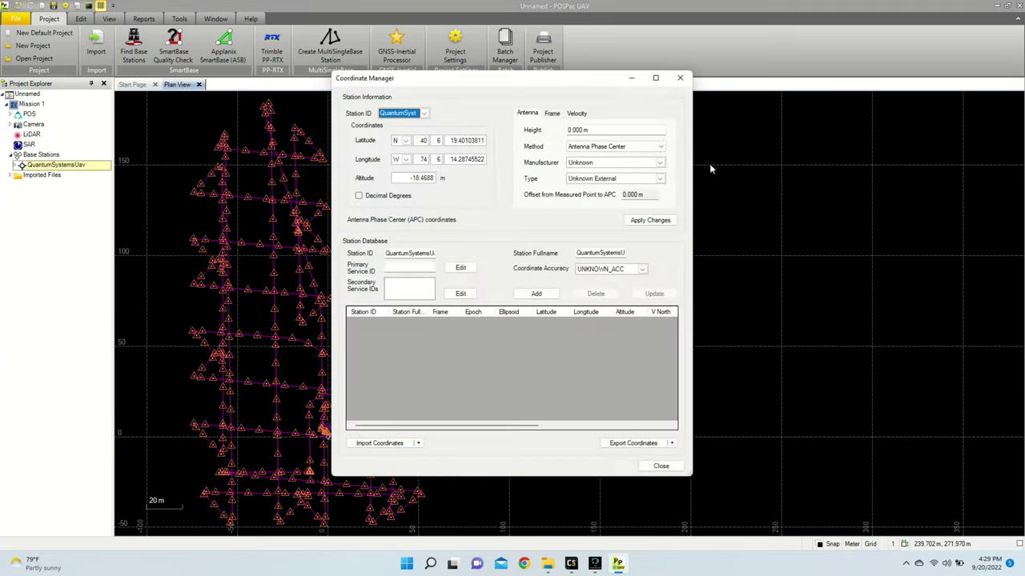
left_click(645, 164)
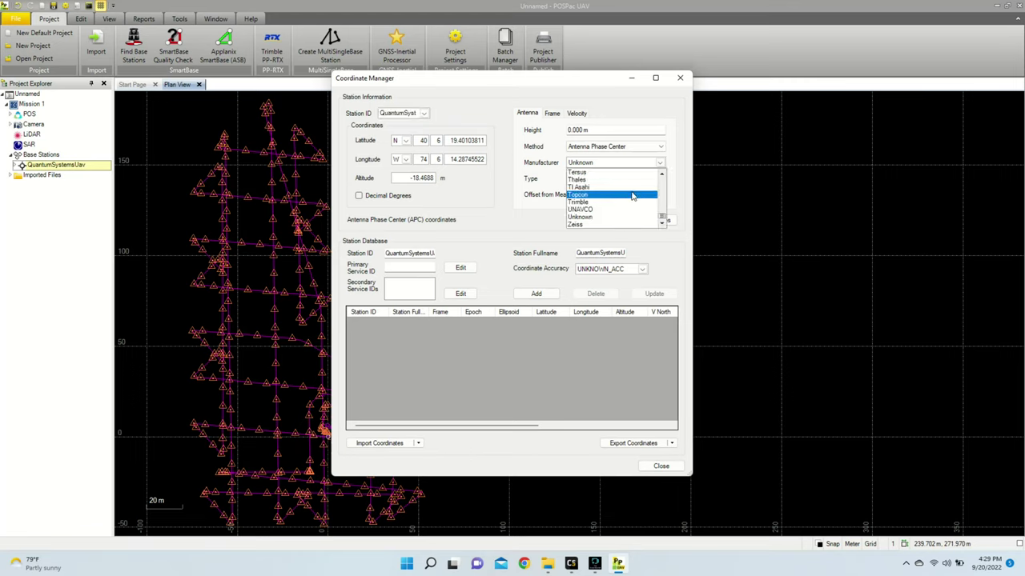
left_click(630, 201)
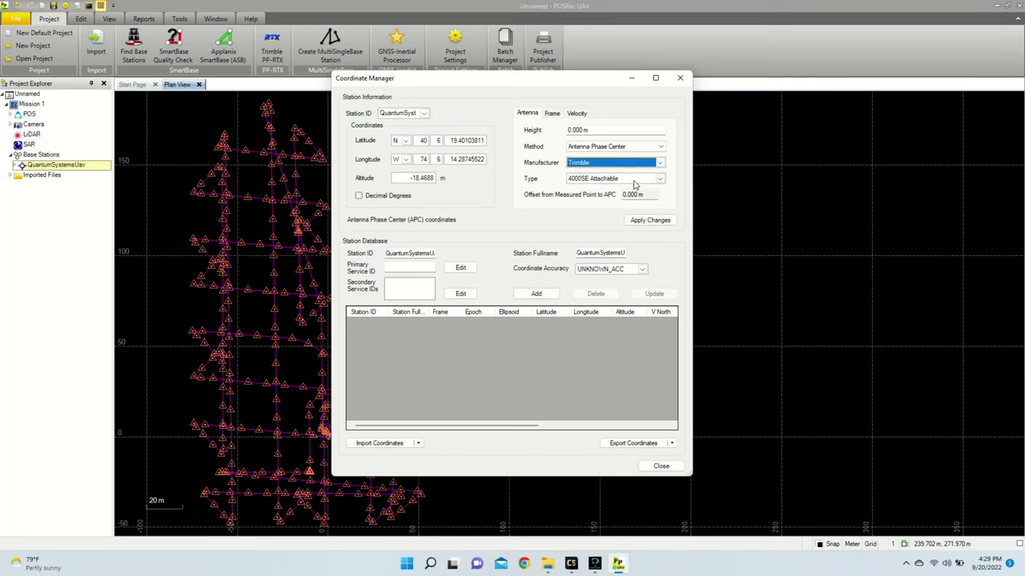
Set the antenna type to Zephyr Geodetic 2, apply the changes and close the manager.
left_click(635, 180)
scroll(630, 202, "down", 10)
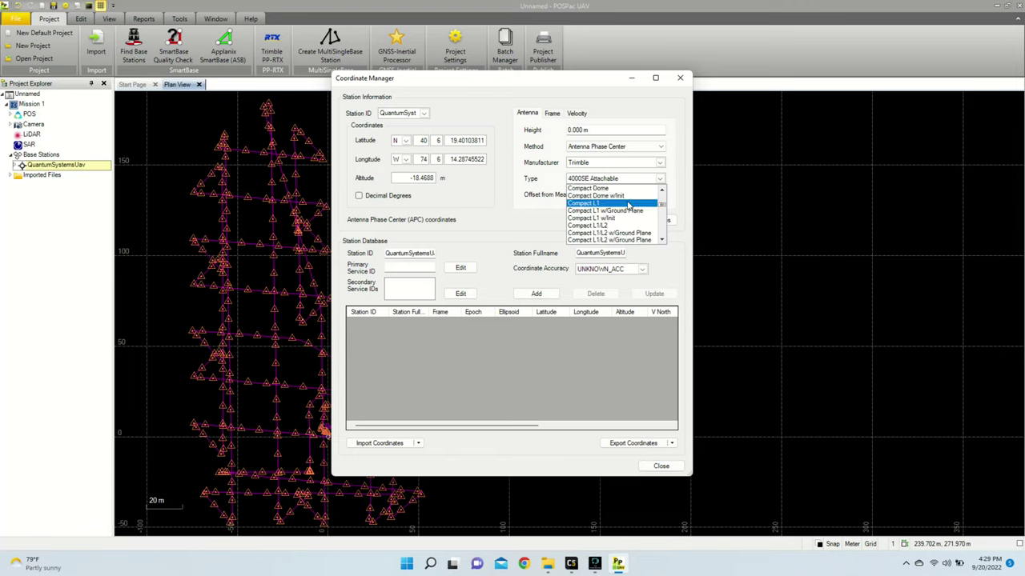
scroll(629, 205, "down", 15)
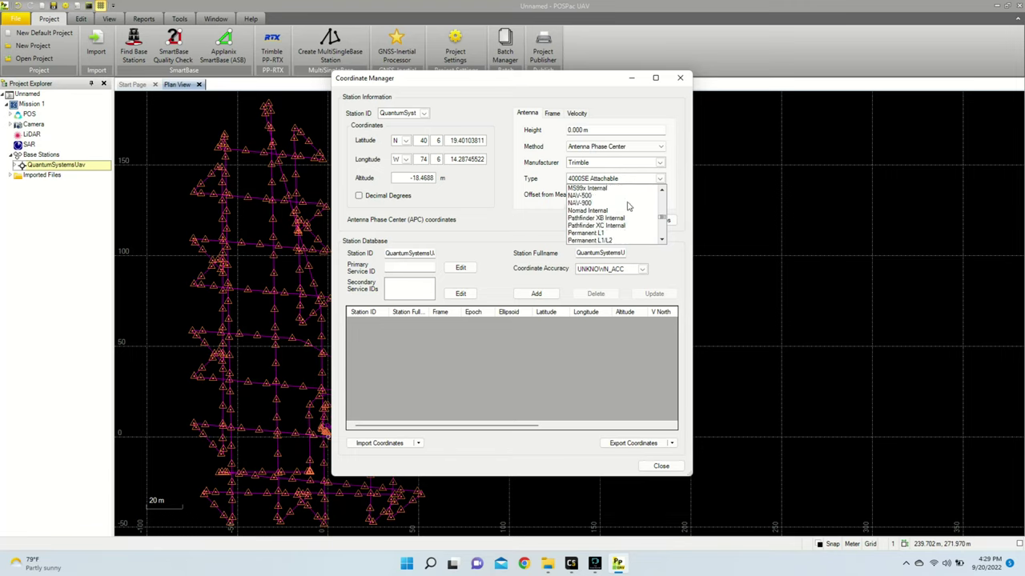
scroll(625, 210, "down", 15)
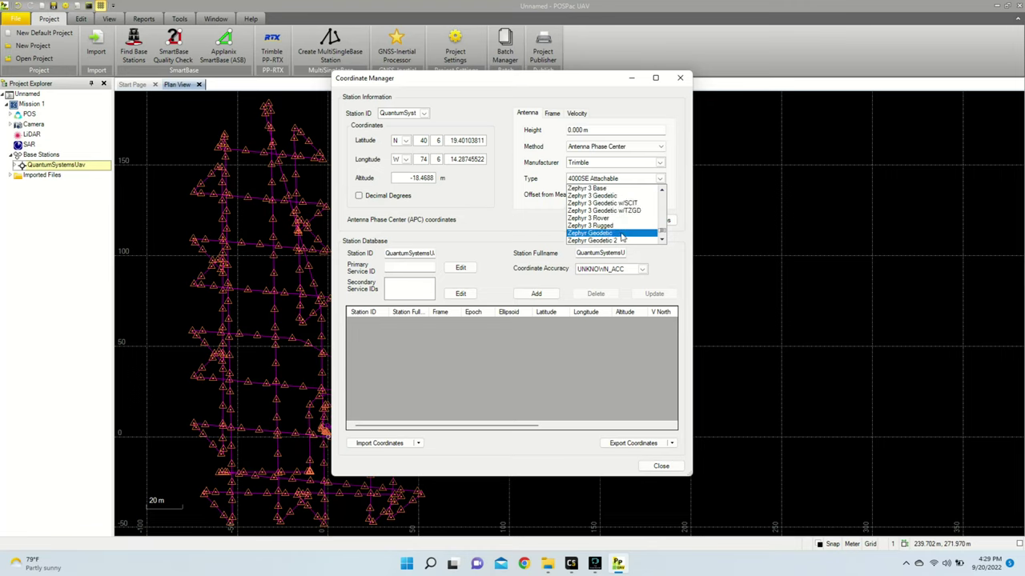
left_click(622, 240)
left_click(636, 223)
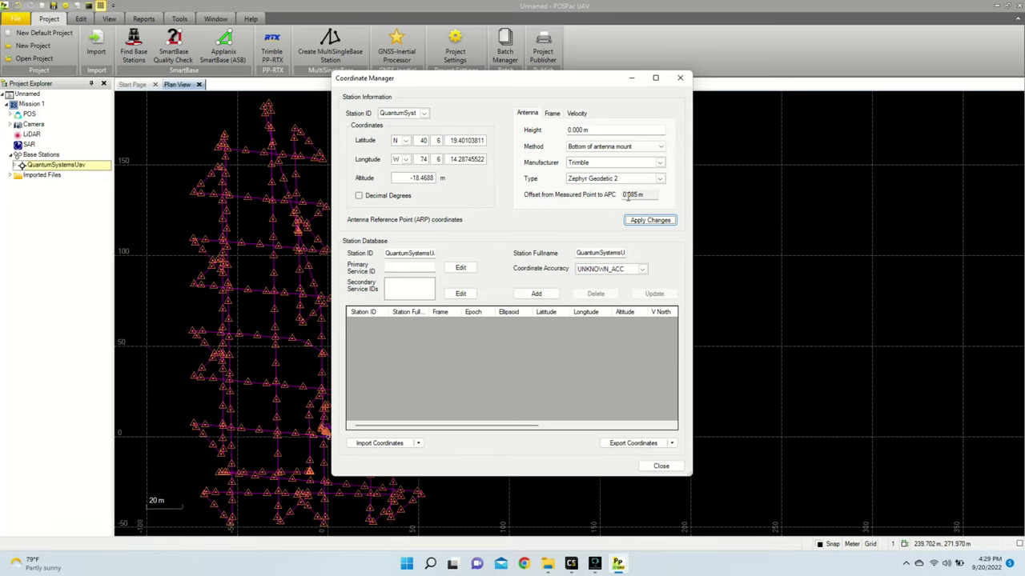
left_click(661, 466)
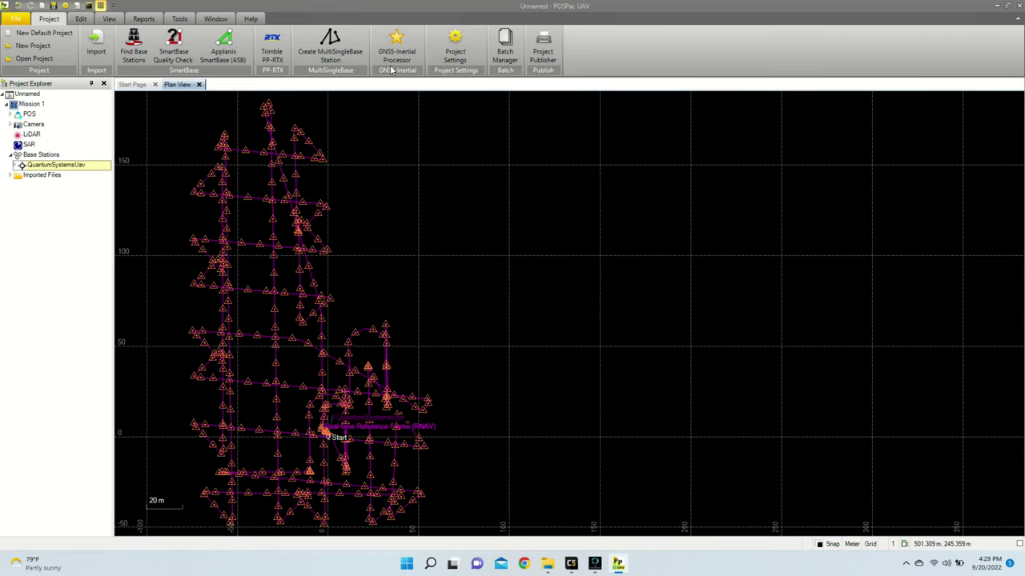
right_click(82, 168)
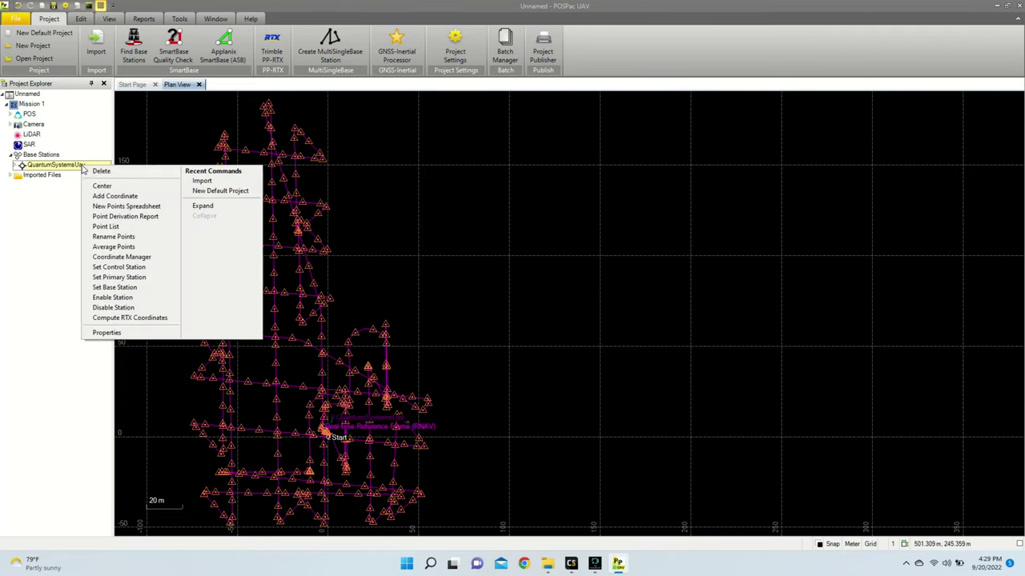
Make QuantumSystemsUav the base station, dismiss the GNSS QC statistics, and show the GNSS-Inertial Processor.
left_click(128, 288)
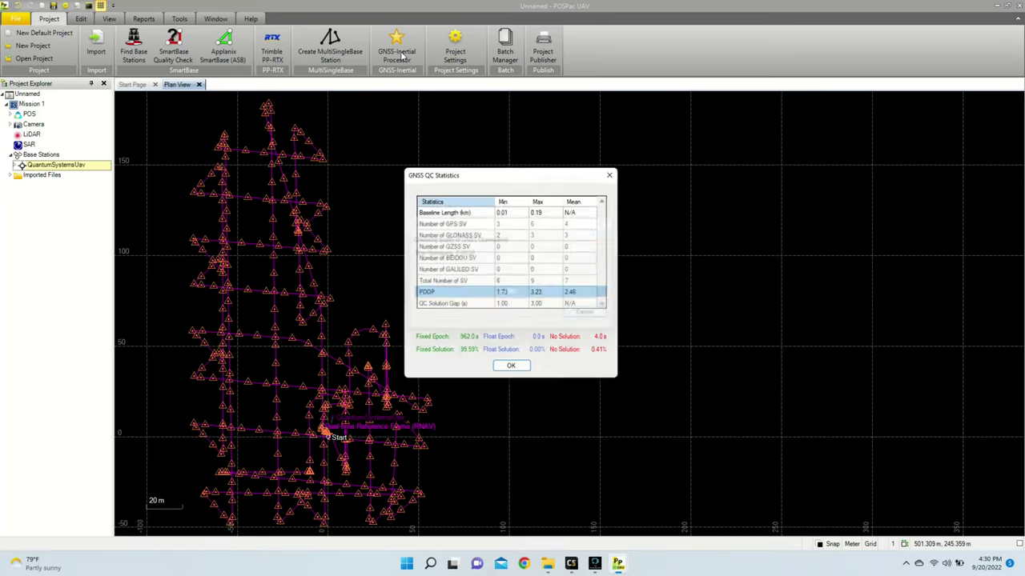
left_click(524, 371)
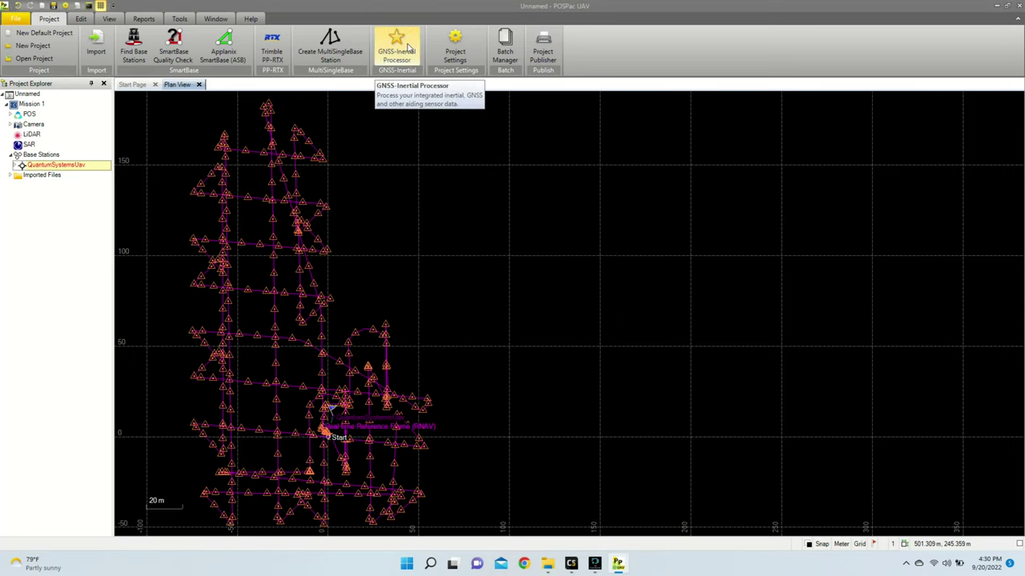
left_click(408, 46)
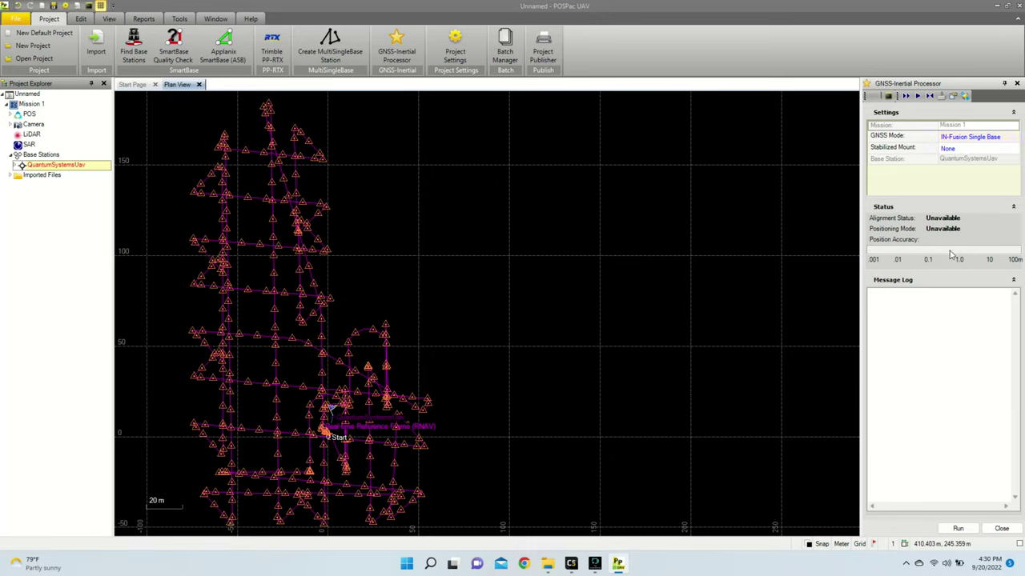
Run the IN-Fusion Single Base processing and inspect the resulting SBET trajectory in the plan view.
left_click(957, 528)
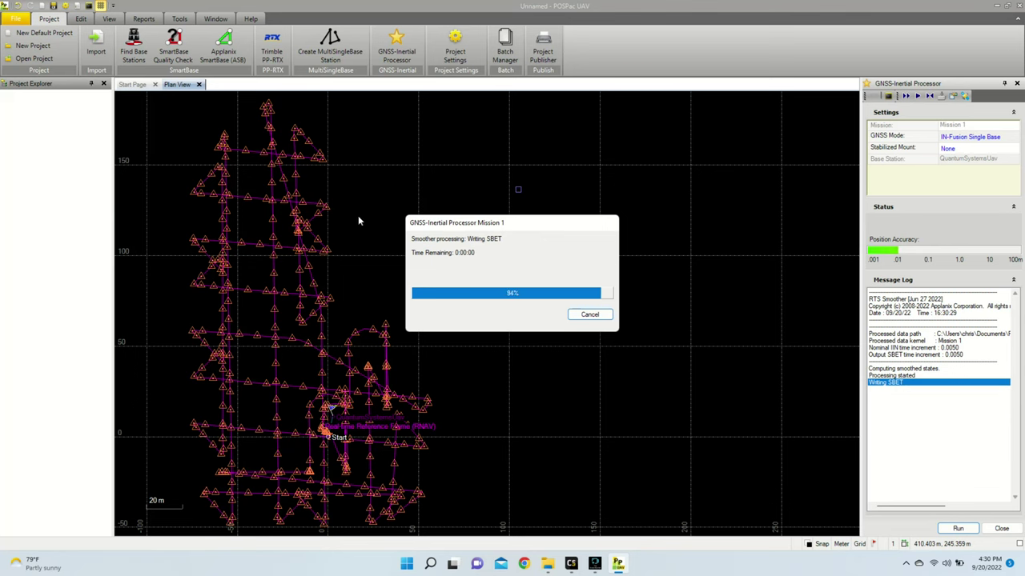
scroll(400, 420, "up", 3)
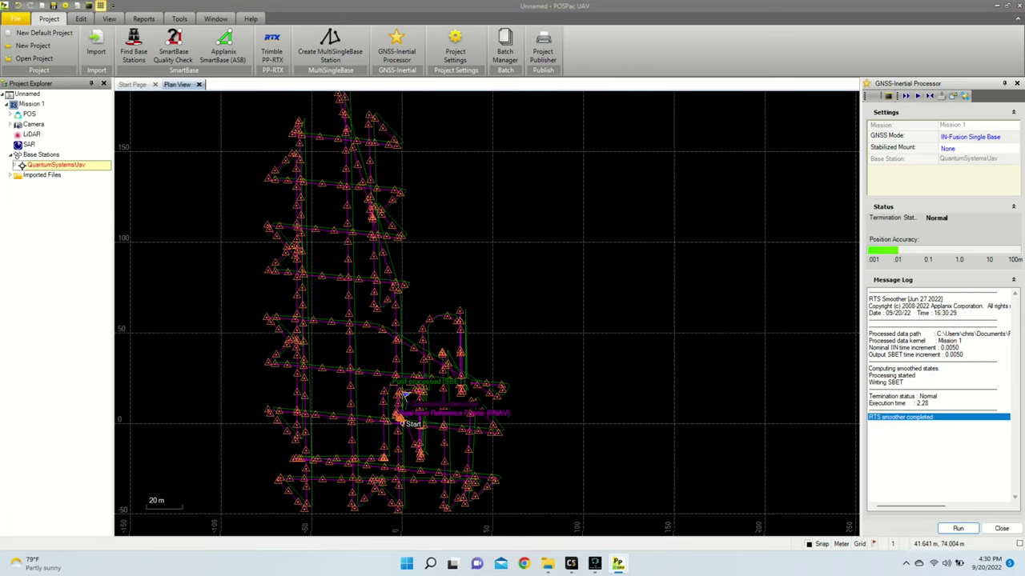
scroll(552, 320, "up", 1)
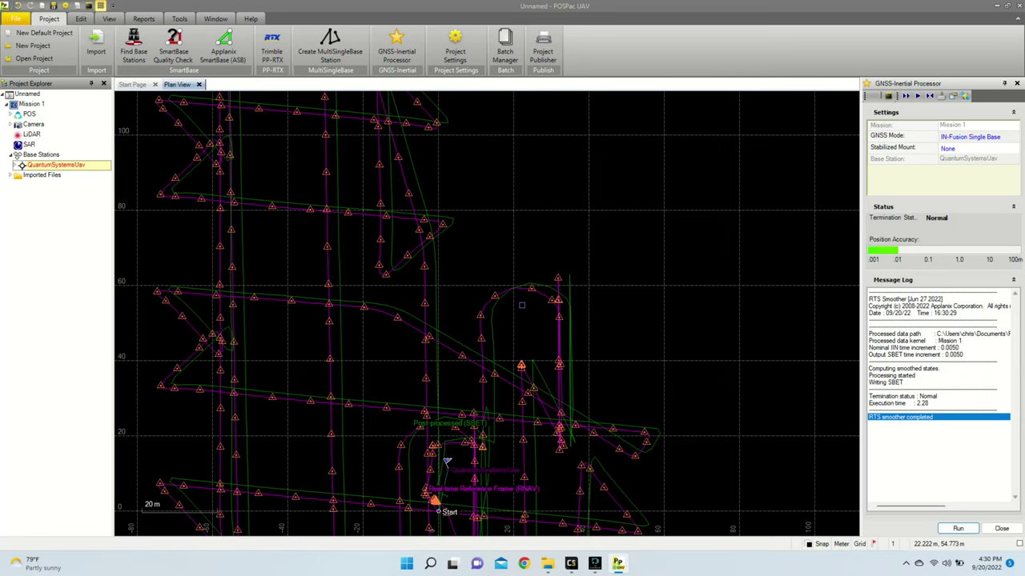
scroll(521, 304, "down", 5)
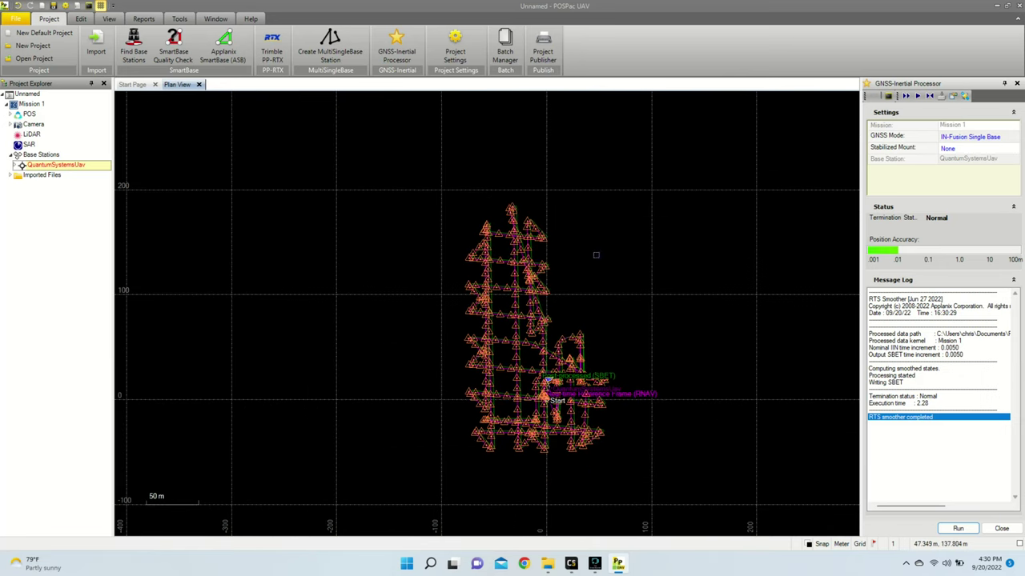
scroll(560, 249, "up", 3)
left_click_drag(612, 229, 587, 155)
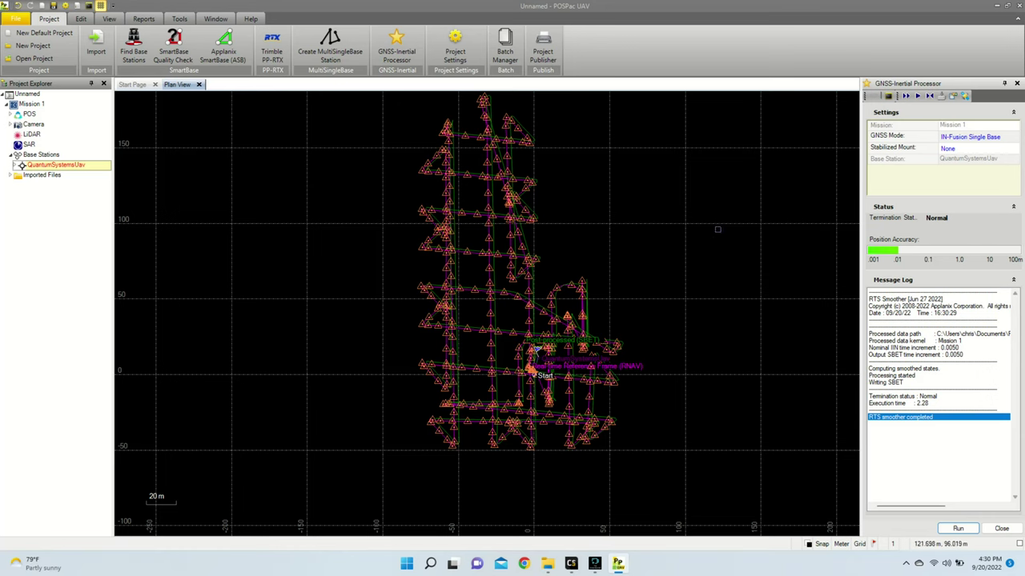
left_click(699, 245)
left_click_drag(699, 246, 712, 307)
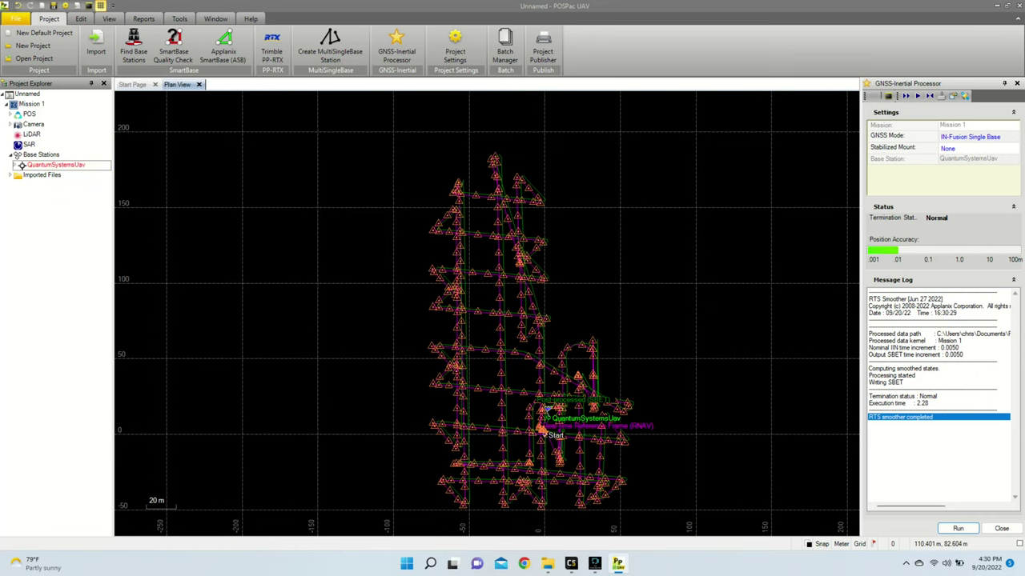
left_click(180, 19)
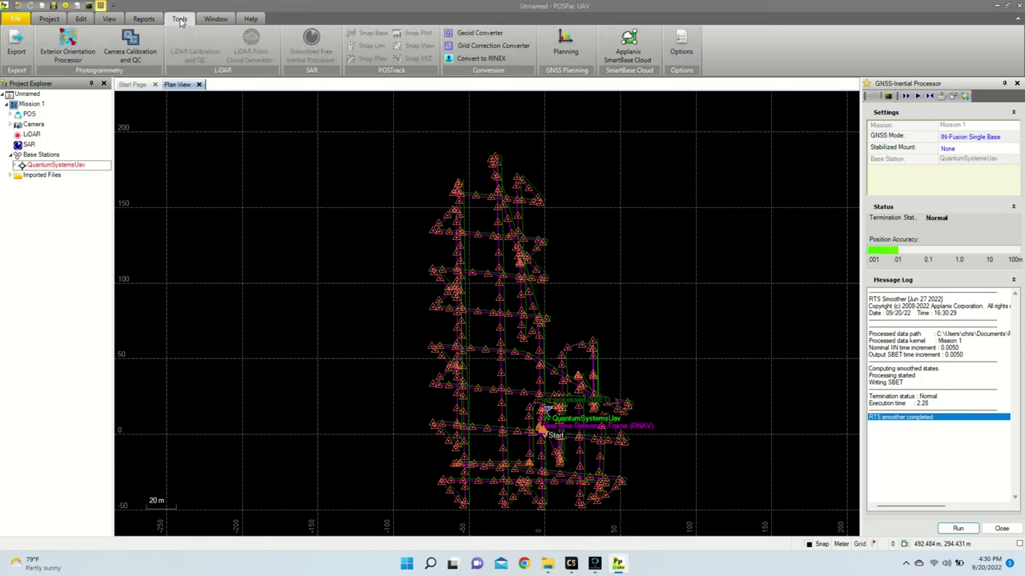
Set the trajectory export format to Custom Smoothed BET.
left_click(16, 46)
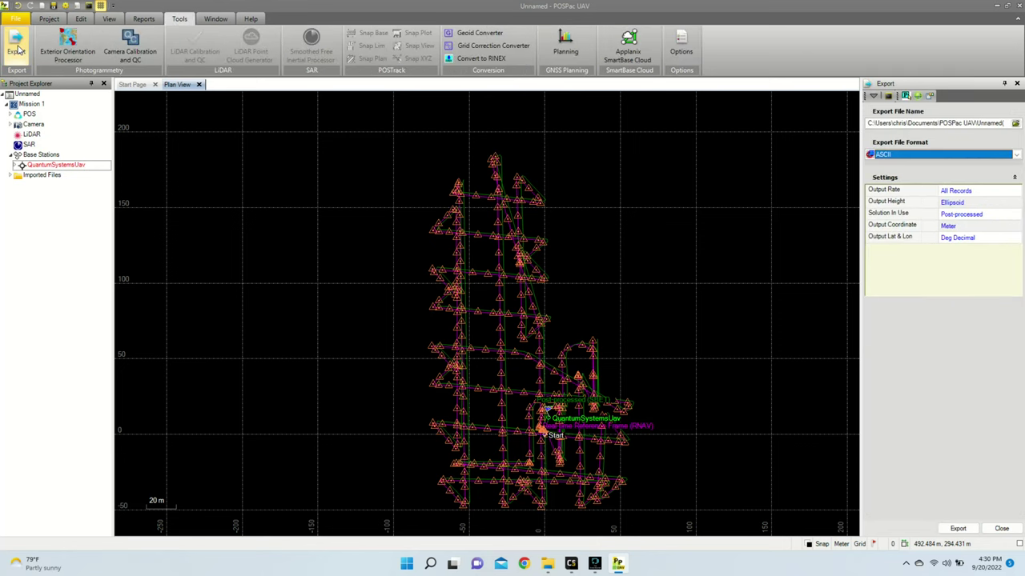
left_click(1010, 157)
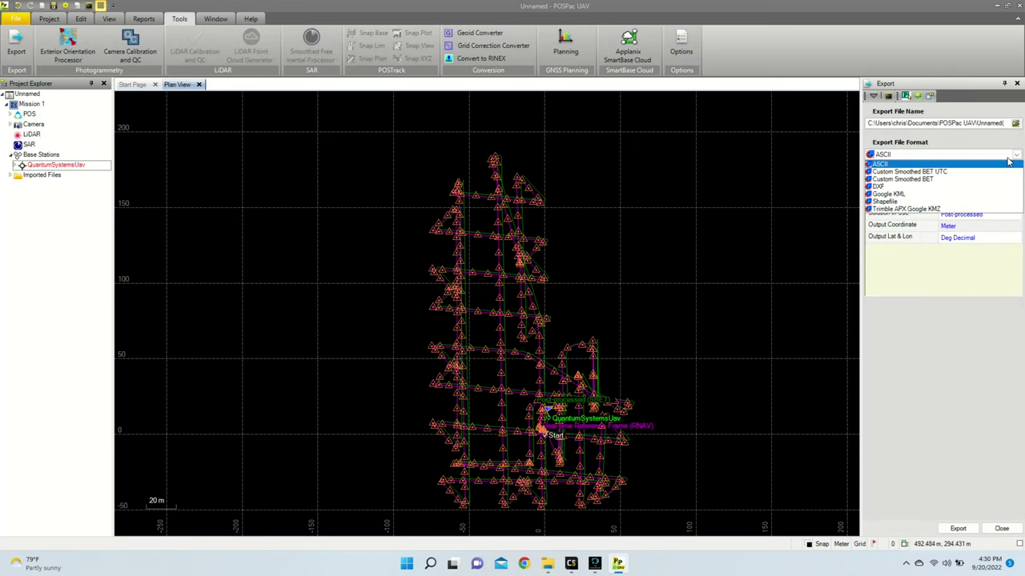
left_click(954, 183)
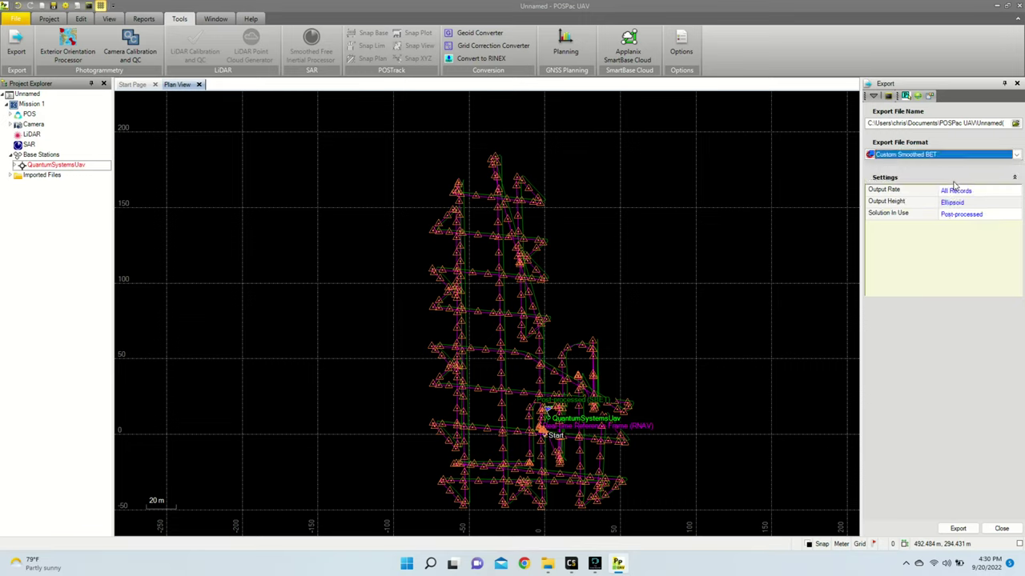
Set orthometric heights with WGS84 on the GEOID18 (Conus) geoid model, then review the Mapping Frame.
left_click(929, 96)
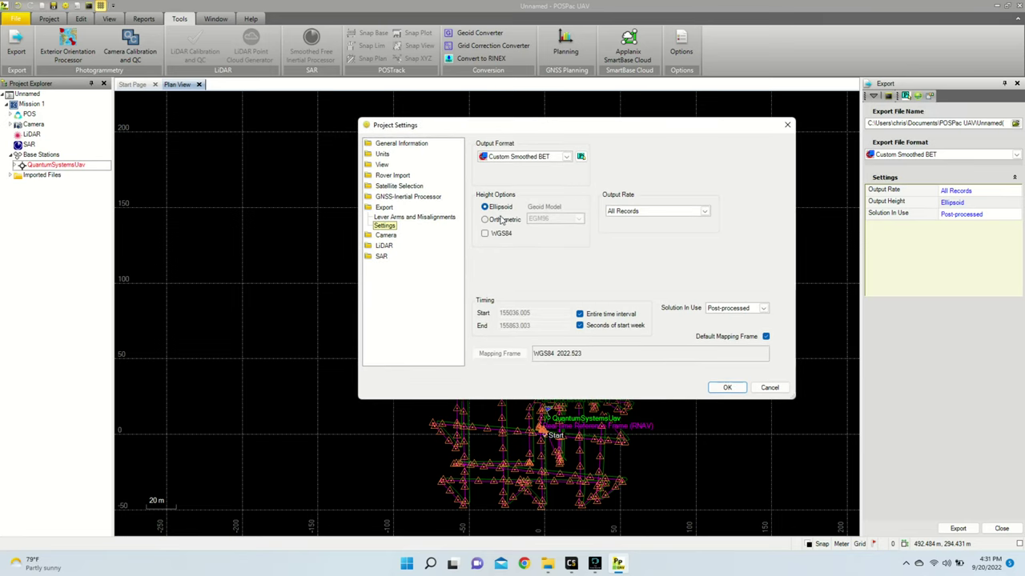
left_click(504, 220)
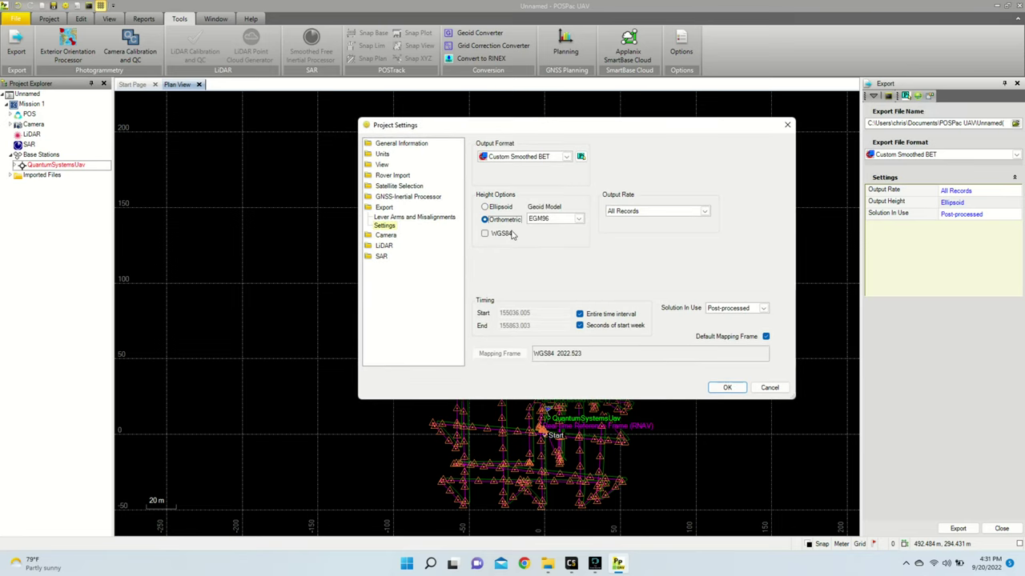
left_click(511, 235)
left_click(558, 220)
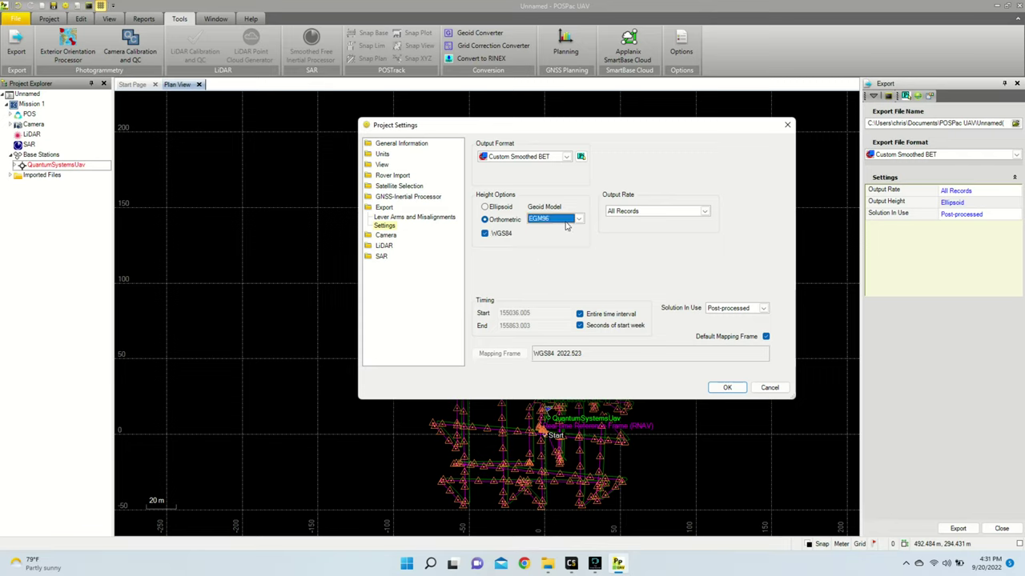
scroll(581, 276, "down", 5)
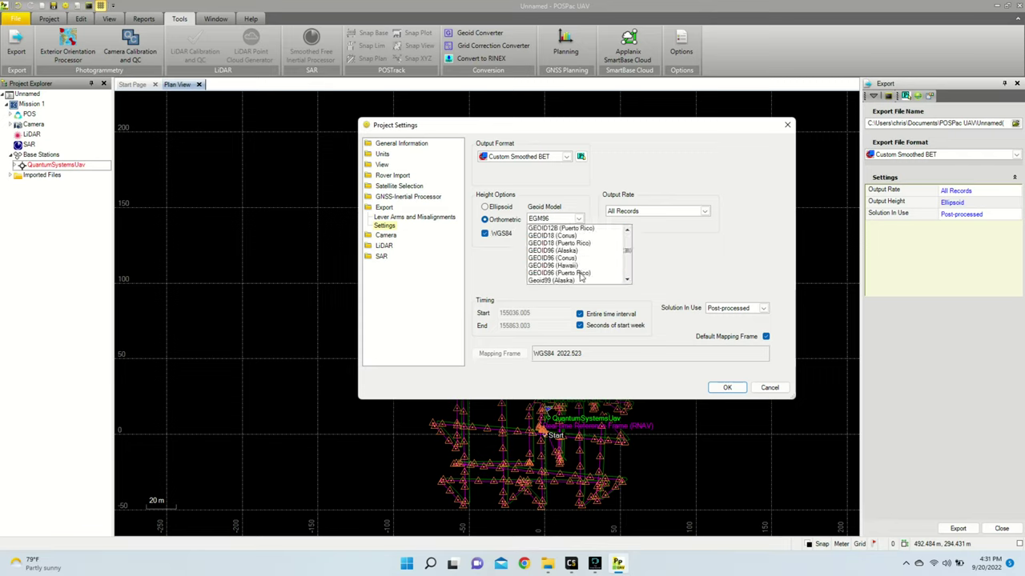
scroll(573, 264, "up", 2)
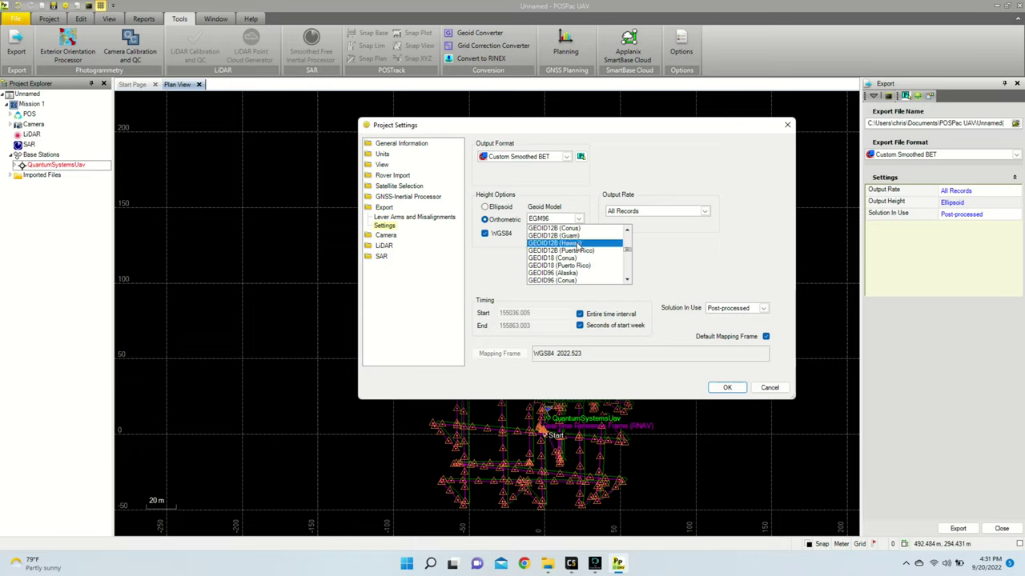
scroll(582, 251, "down", 2)
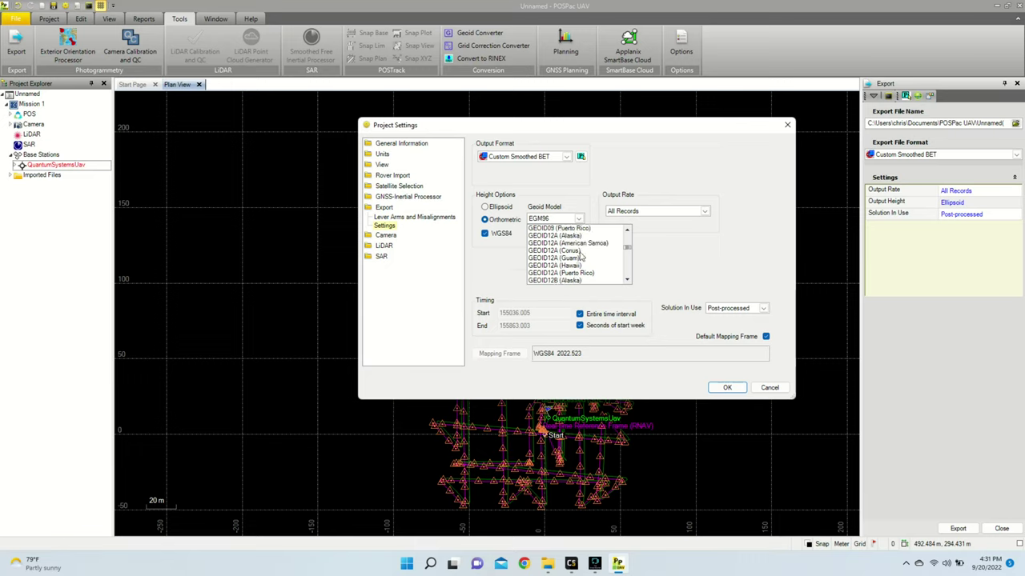
left_click(574, 258)
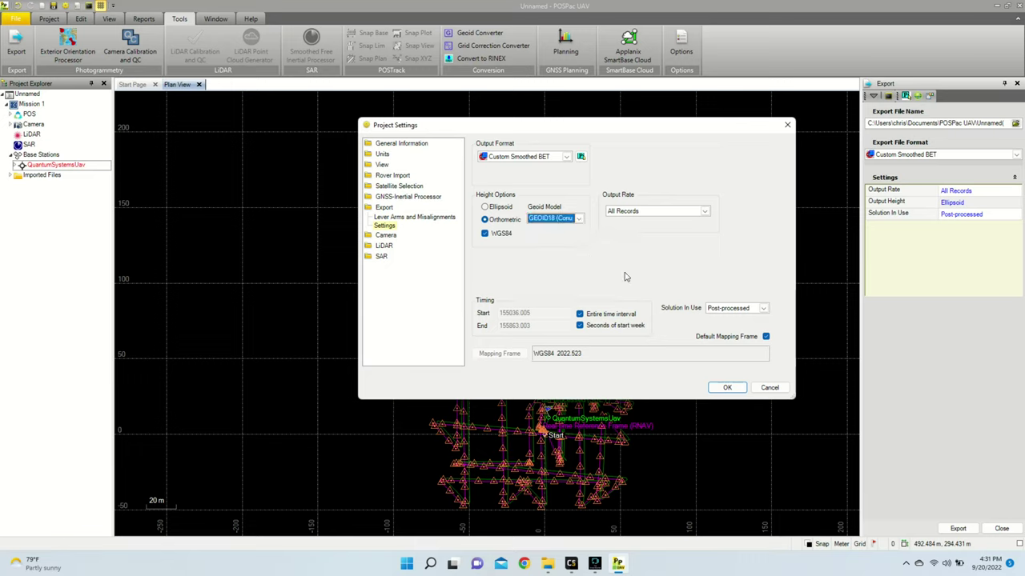
left_click(726, 388)
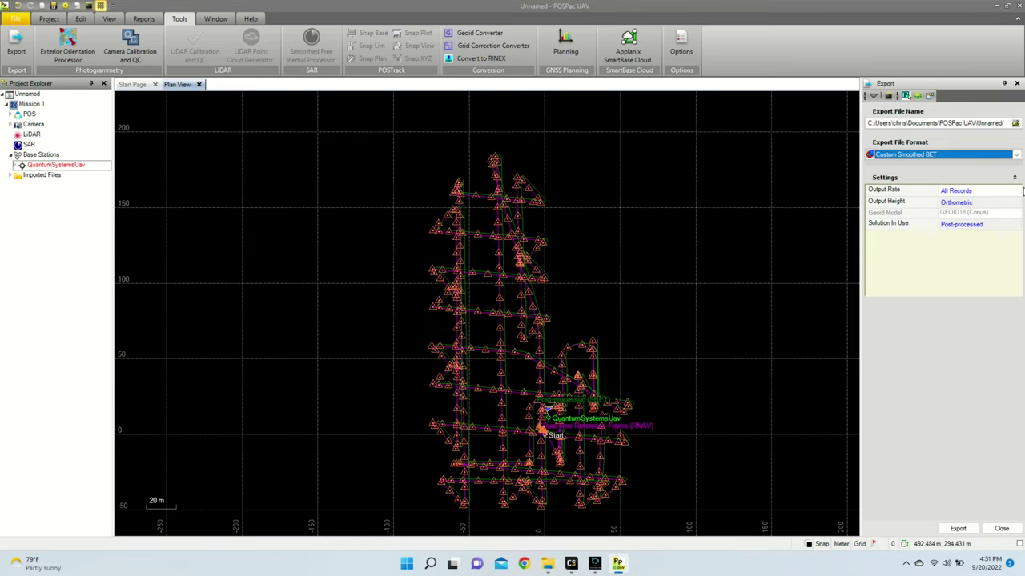
left_click(906, 95)
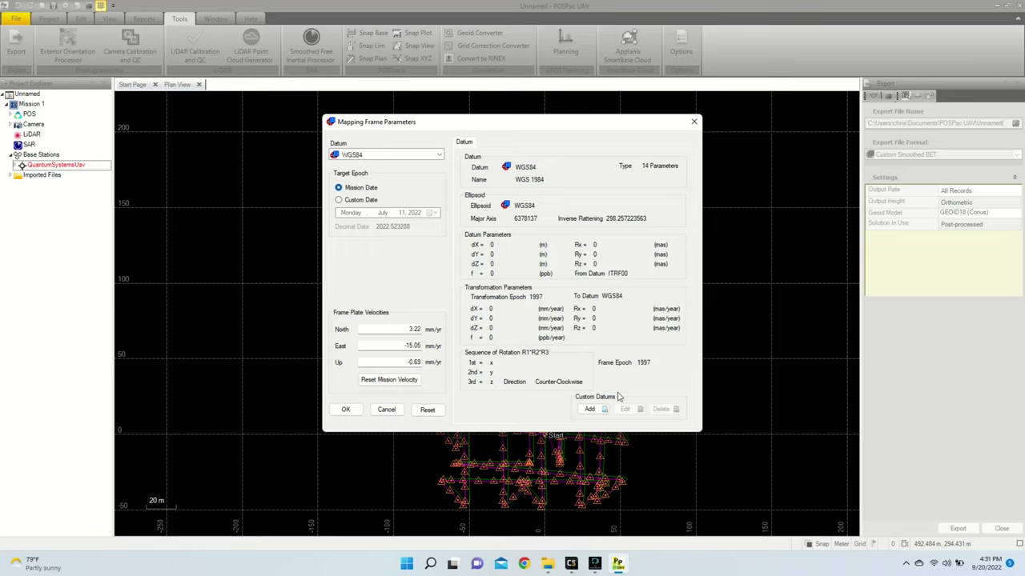
left_click(693, 122)
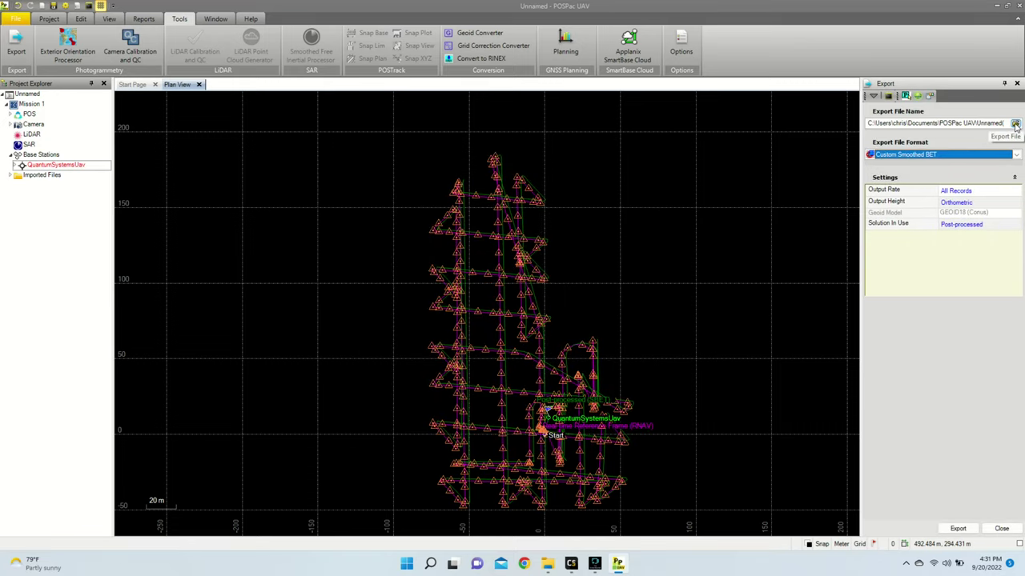
left_click(1015, 125)
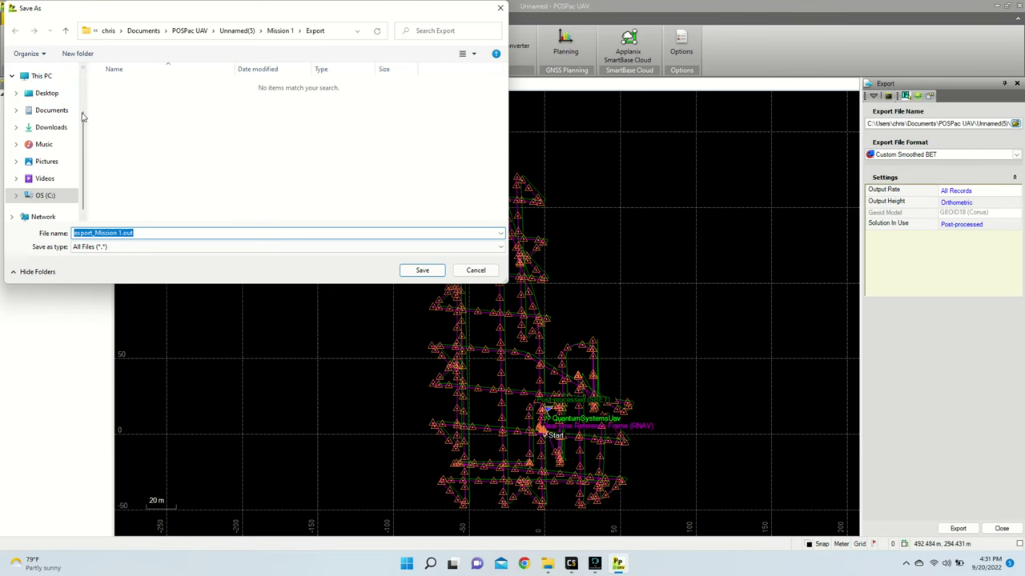
left_click(46, 92)
left_click(432, 30)
type("b")
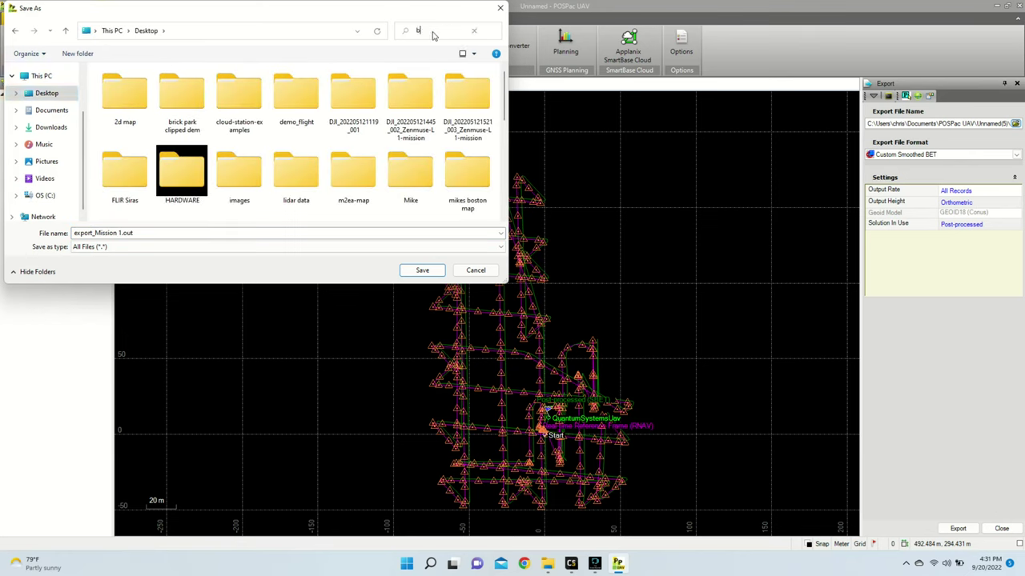
type("rick")
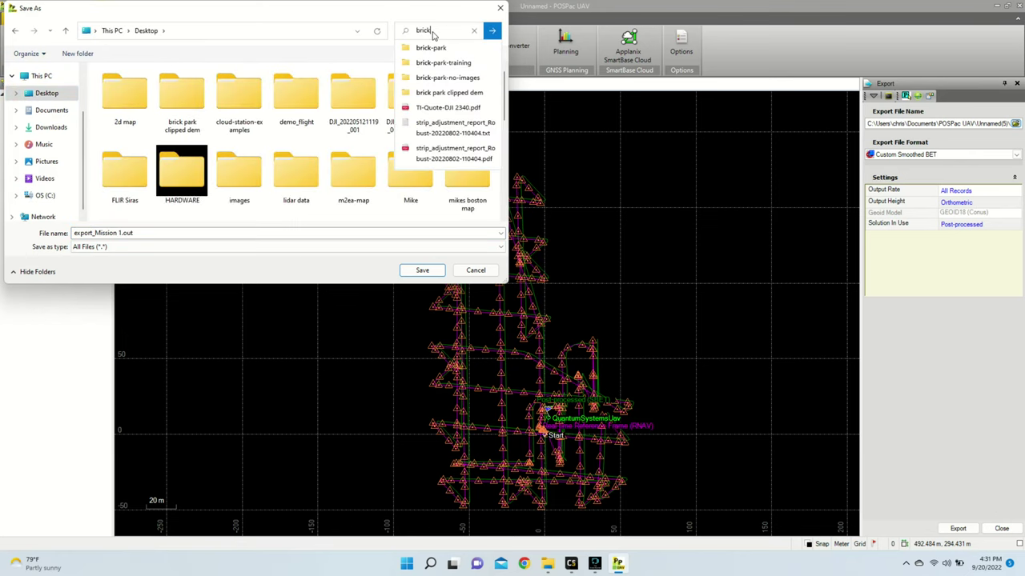
left_click(443, 63)
left_click(149, 122)
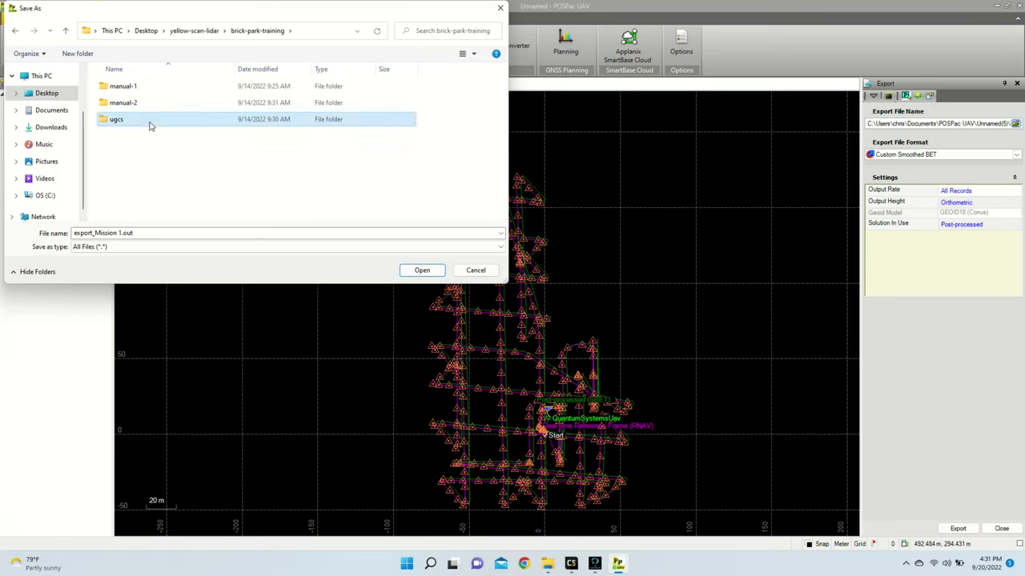
double_click(148, 126)
double_click(168, 91)
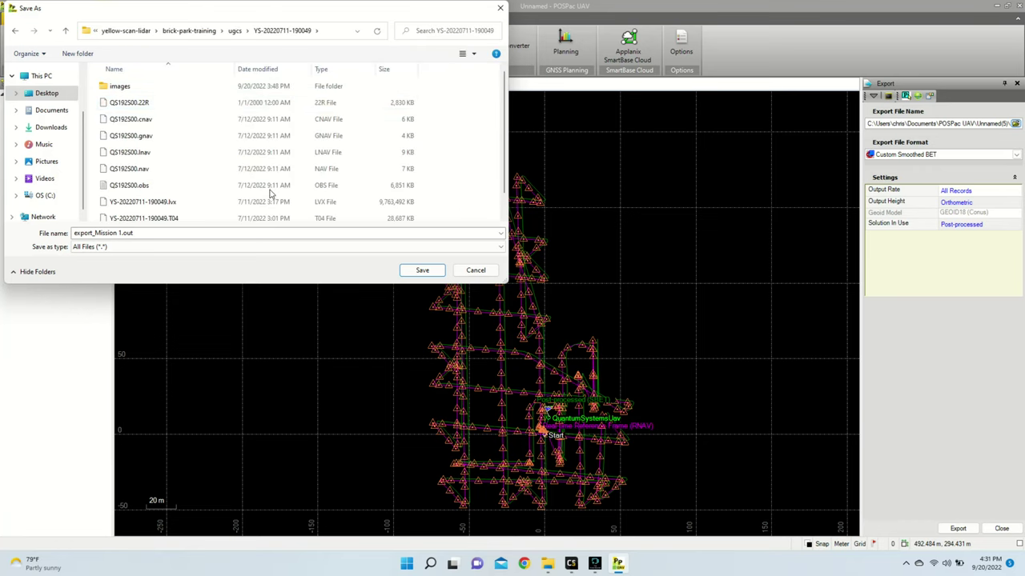
scroll(165, 128, "down", 1)
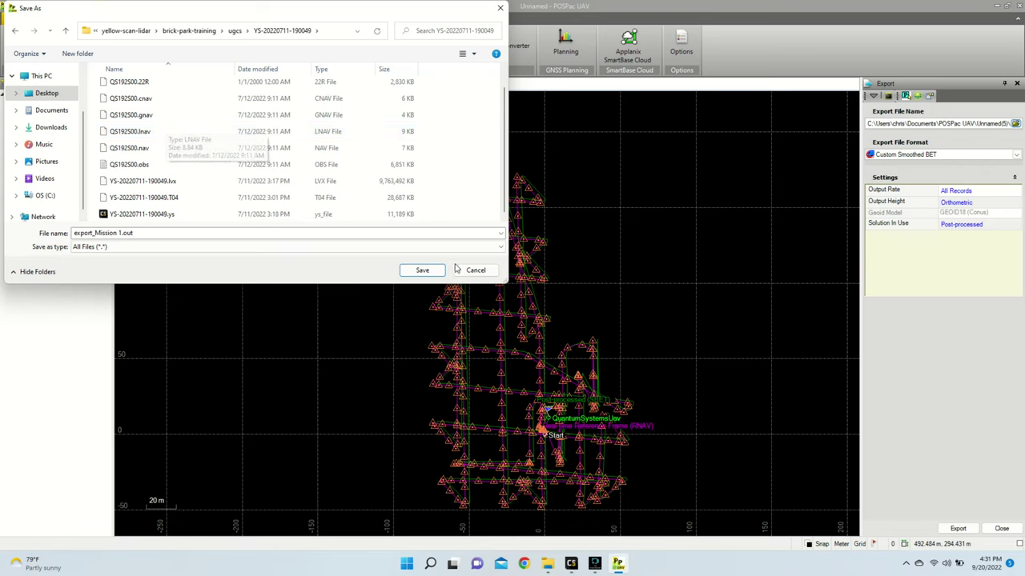
left_click(421, 270)
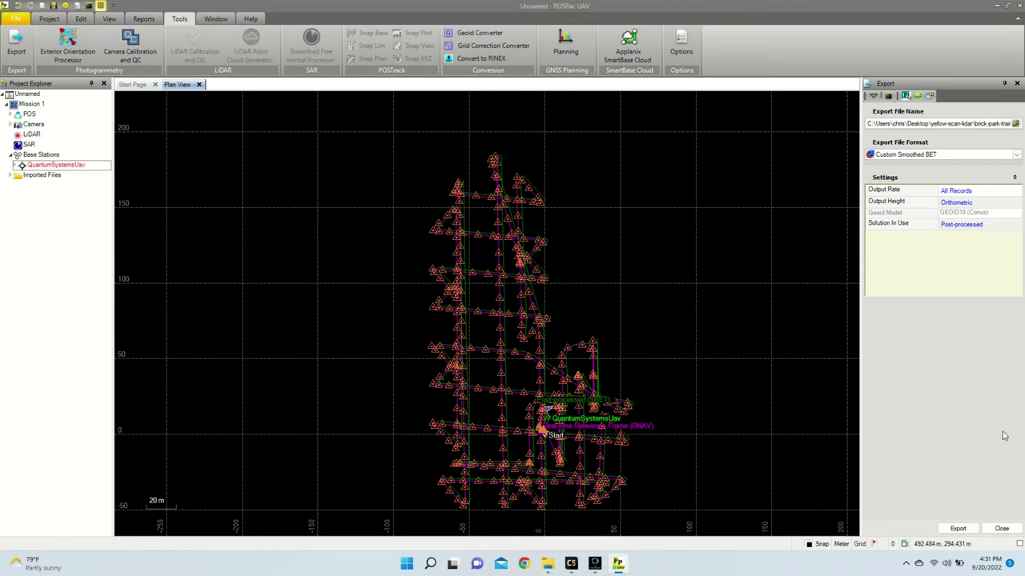
left_click(957, 528)
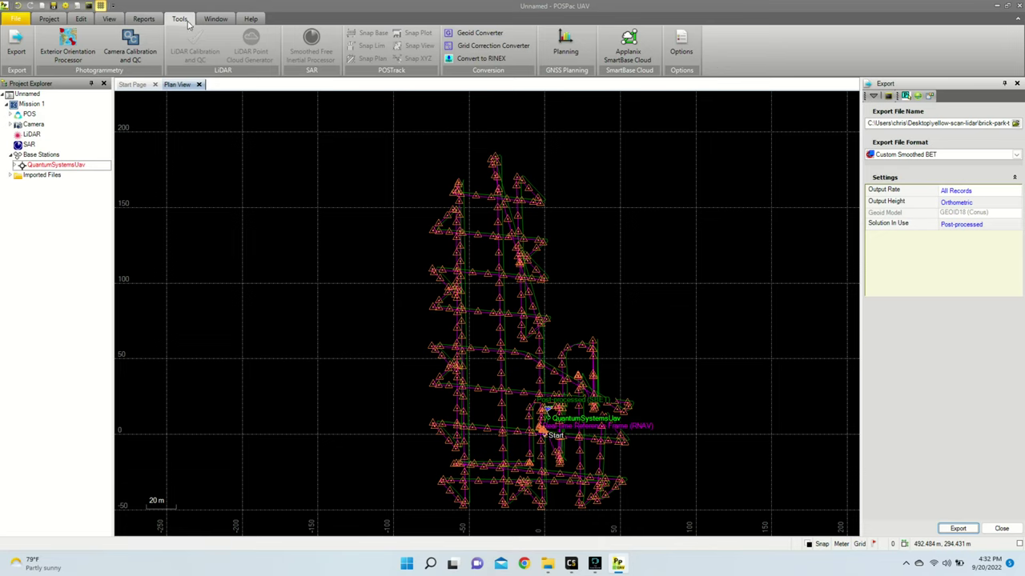
left_click(50, 20)
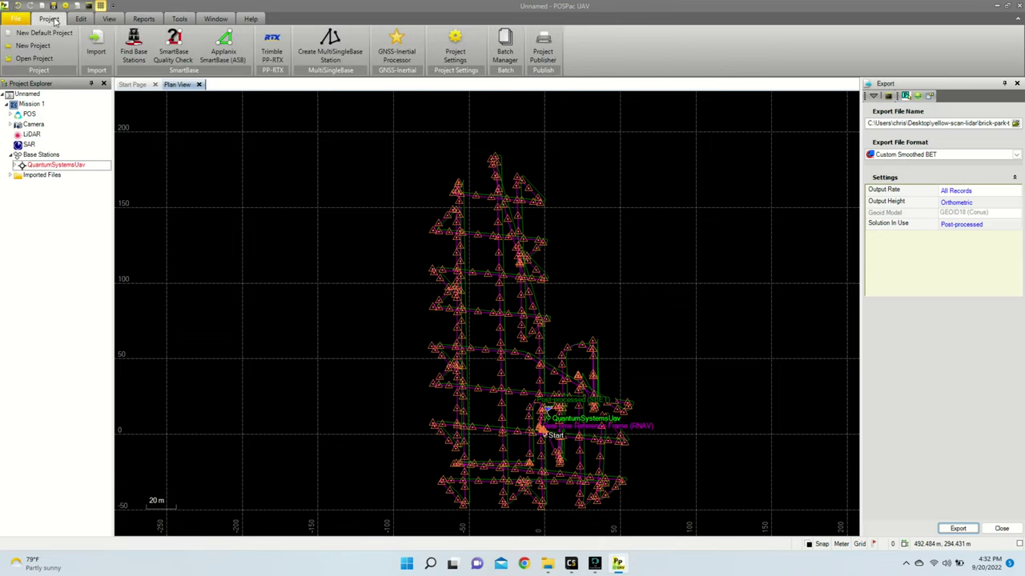
Start a new PhotoId file from the camera's Lever Arms, Boresights and Photo ID project settings.
left_click(445, 66)
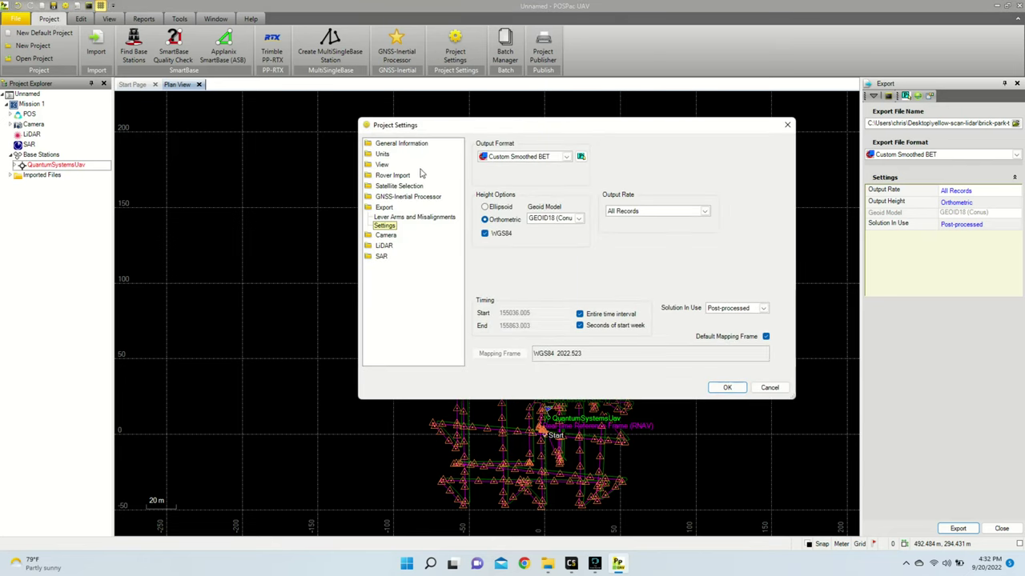
left_click(383, 233)
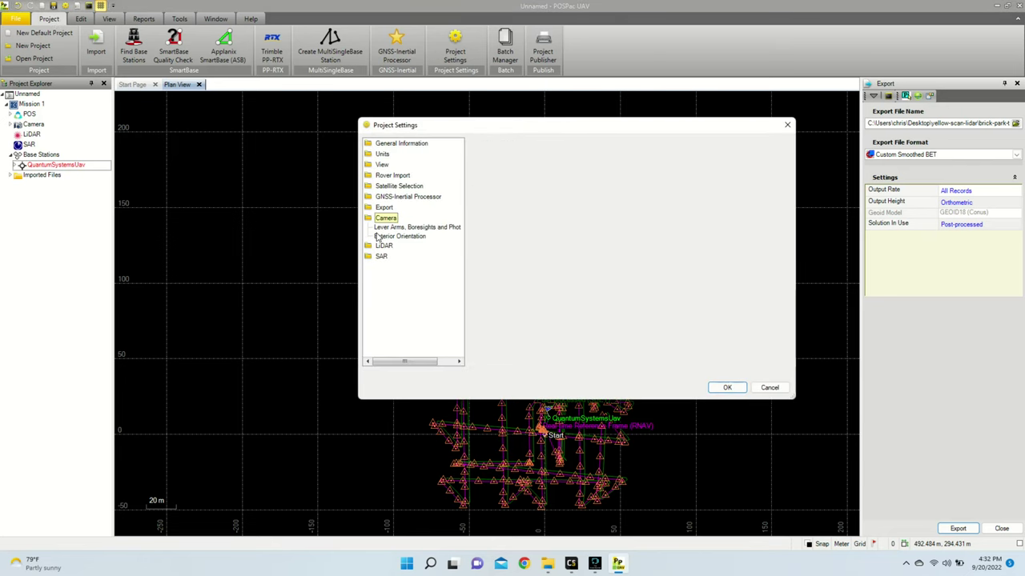
left_click(422, 230)
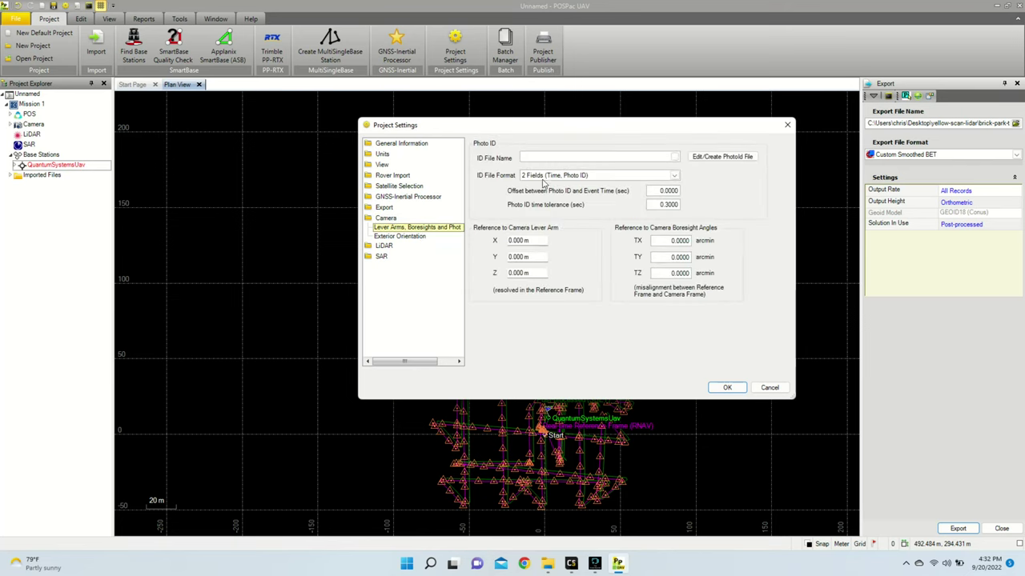
left_click(722, 159)
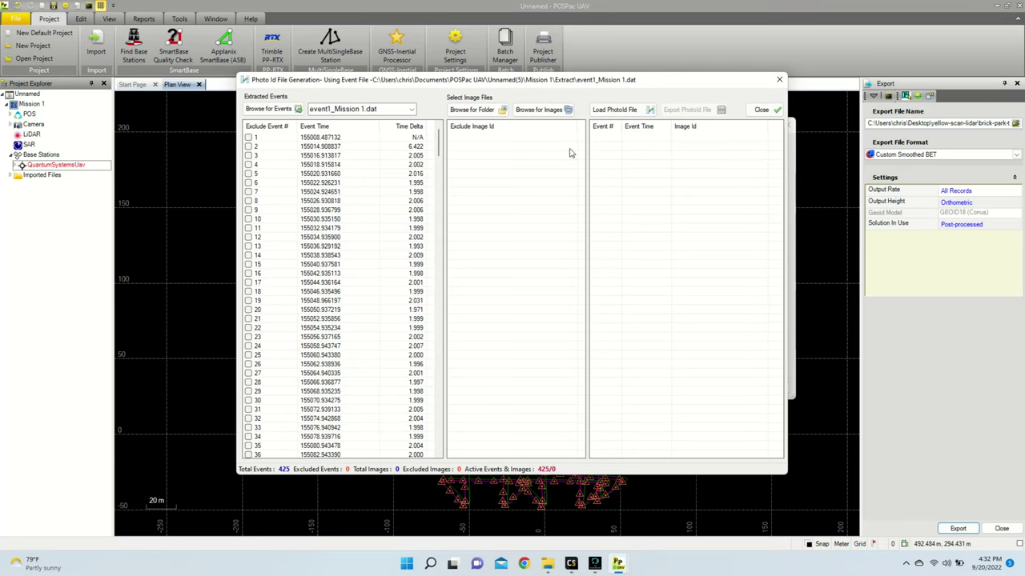
left_click(477, 112)
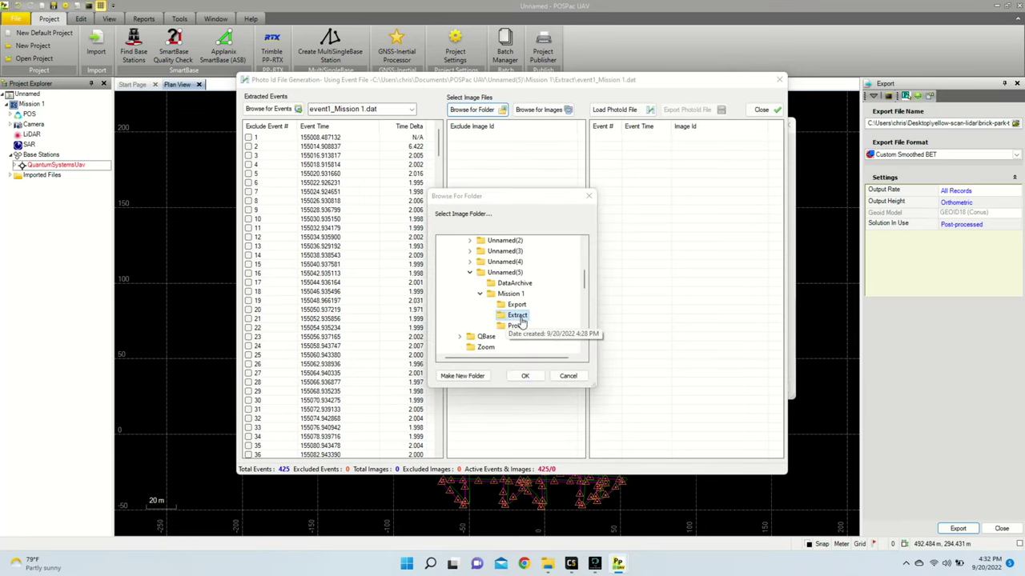
scroll(519, 320, "down", 10)
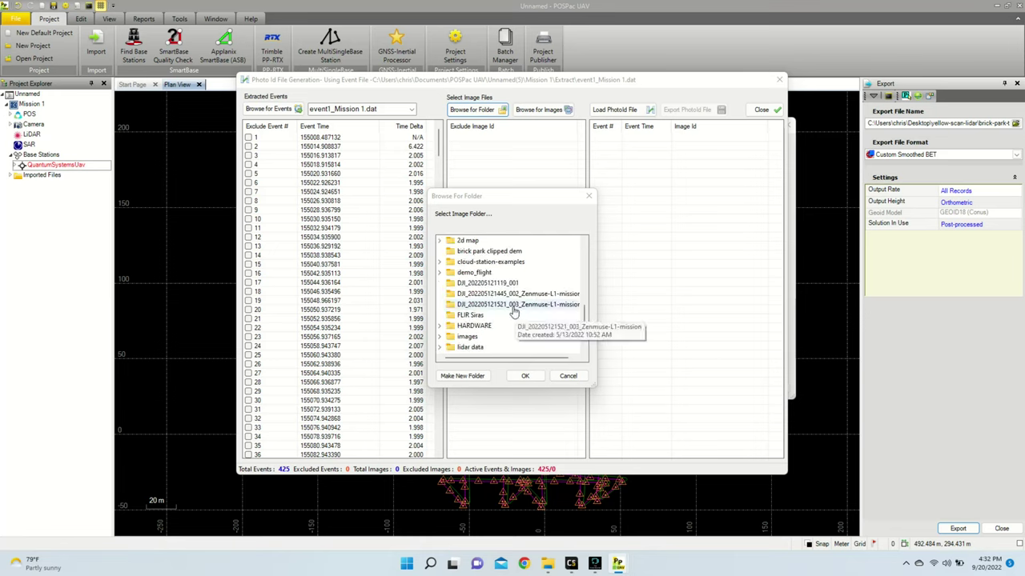
scroll(514, 314, "down", 5)
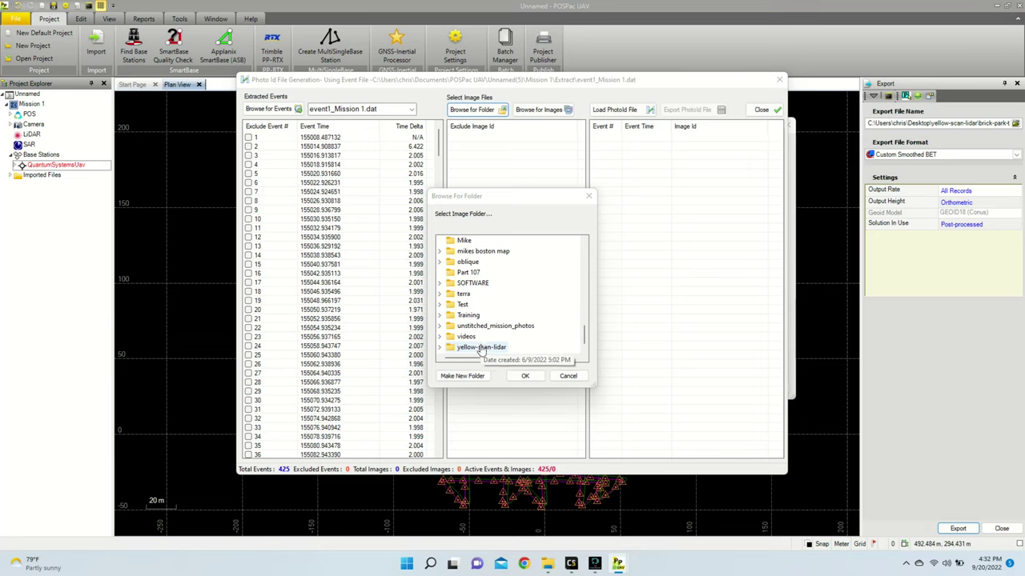
double_click(481, 349)
double_click(506, 315)
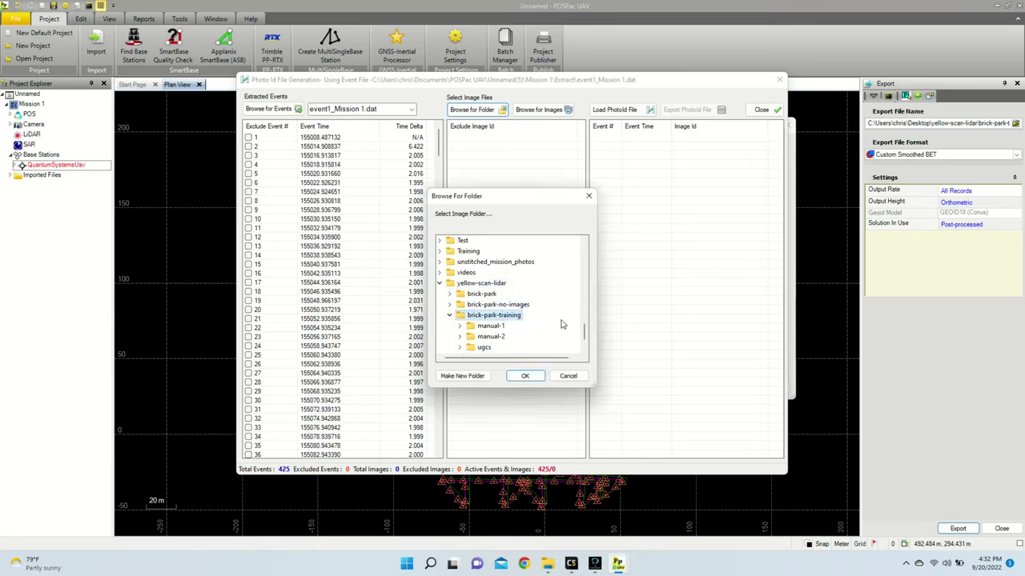
double_click(484, 347)
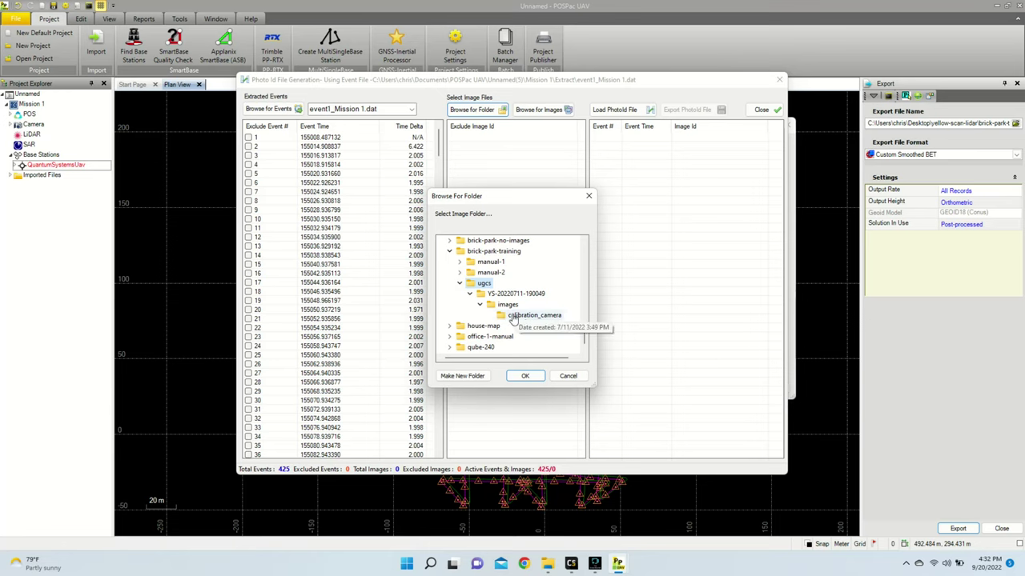
left_click(509, 306)
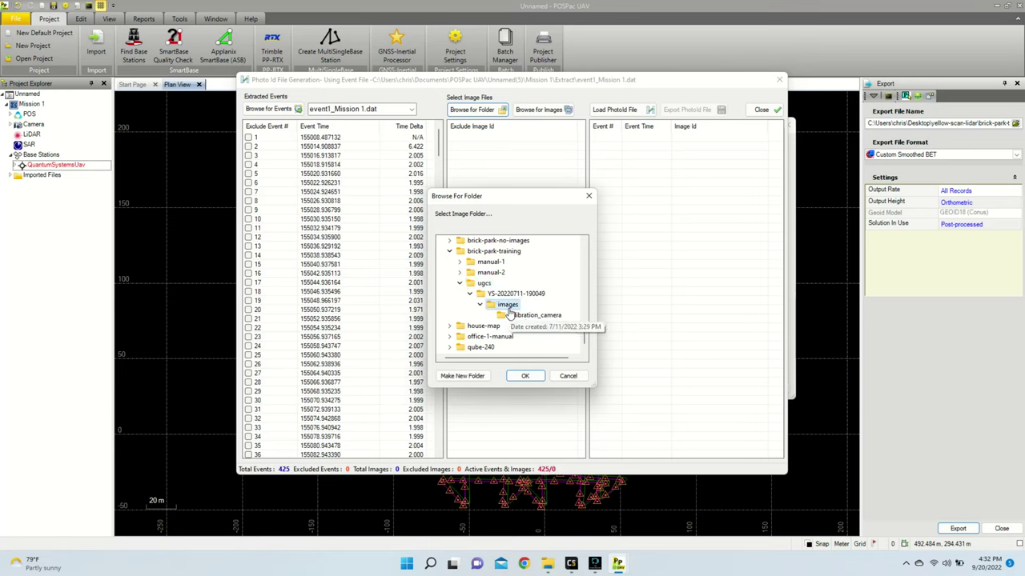
left_click(526, 376)
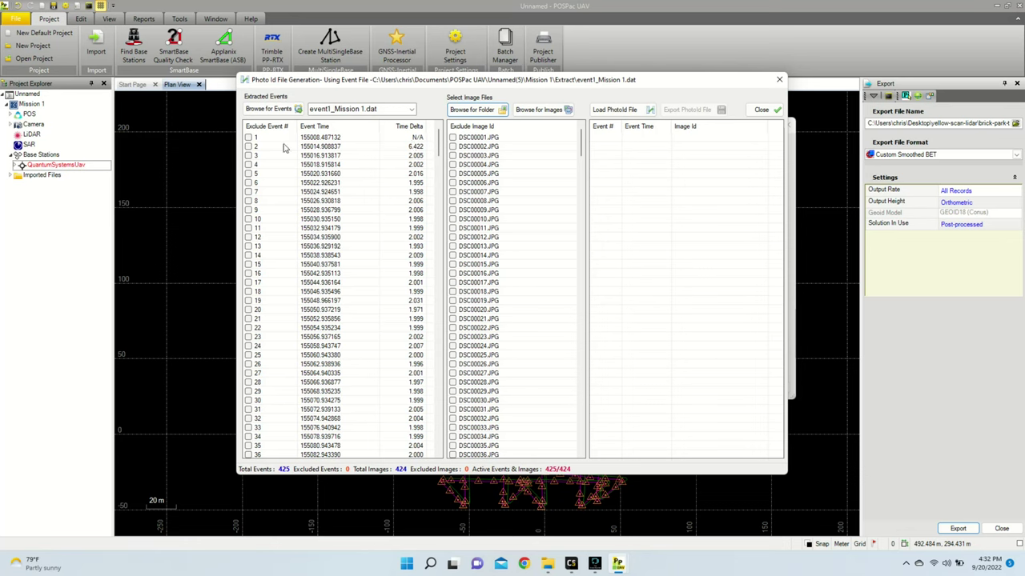
Exclude event 1 so the 424 events pair with the 424 images.
left_click(248, 138)
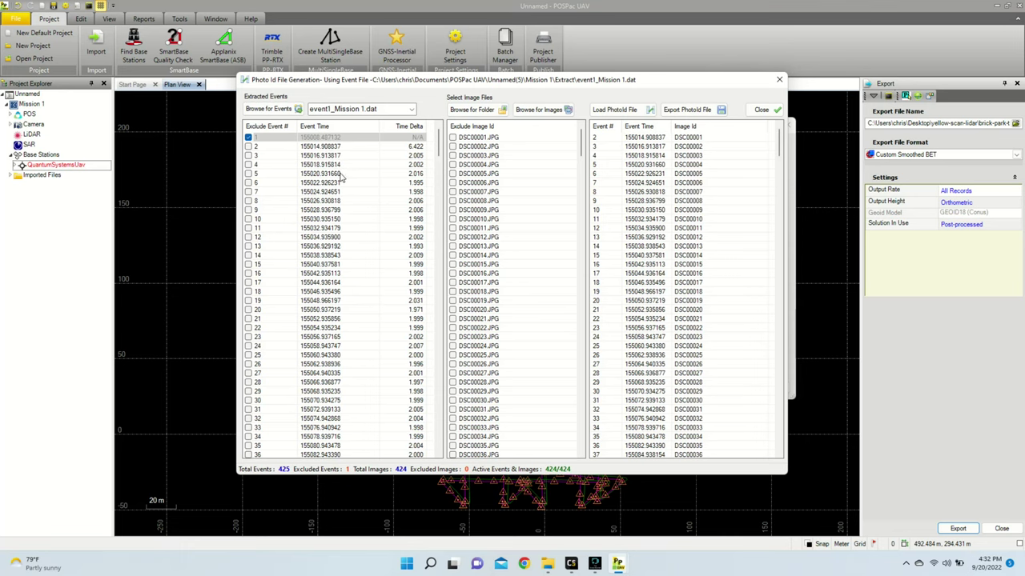
scroll(481, 166, "down", 5)
scroll(482, 166, "up", 5)
left_click(687, 114)
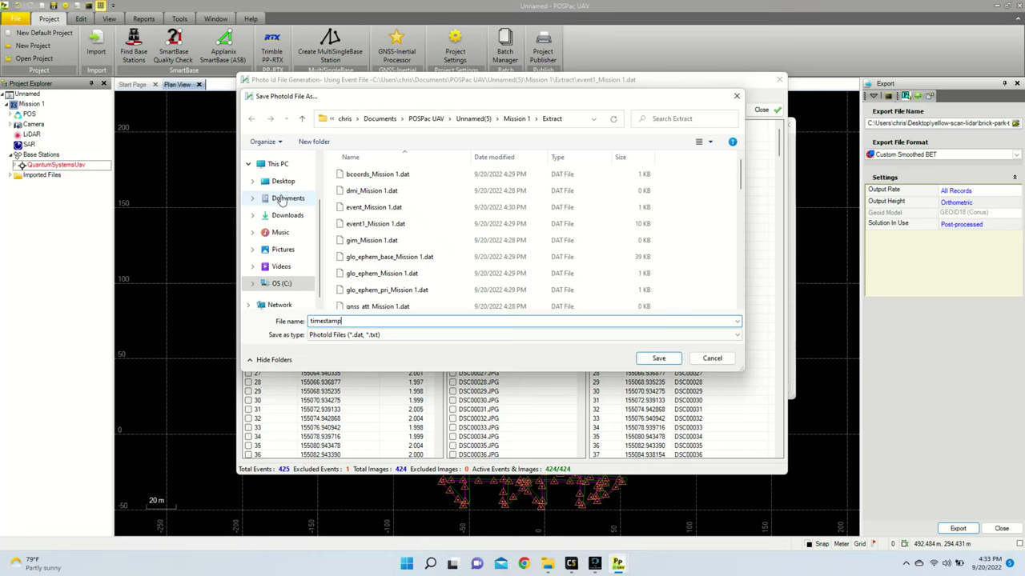
left_click(284, 198)
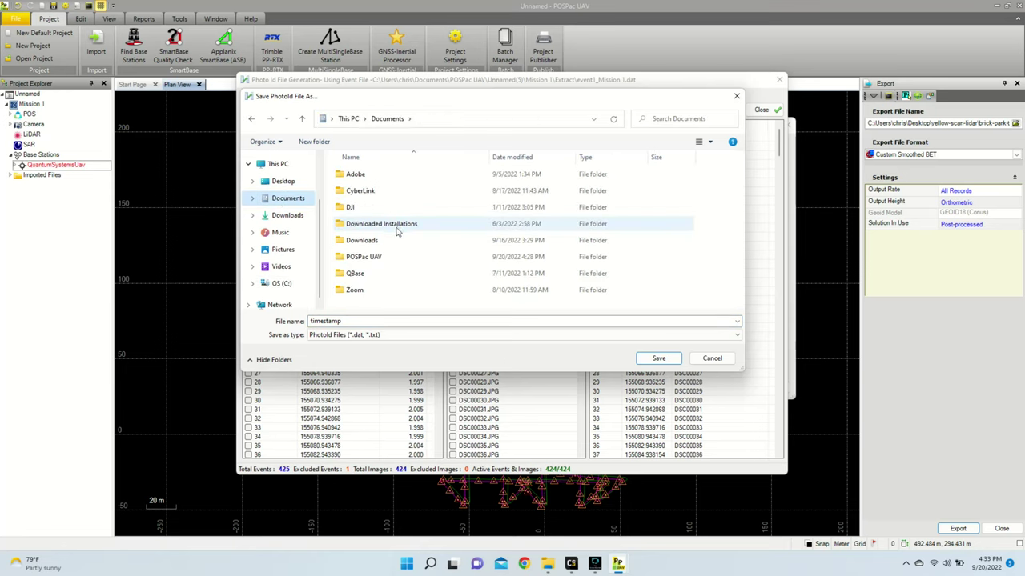
left_click(282, 181)
scroll(492, 258, "down", 5)
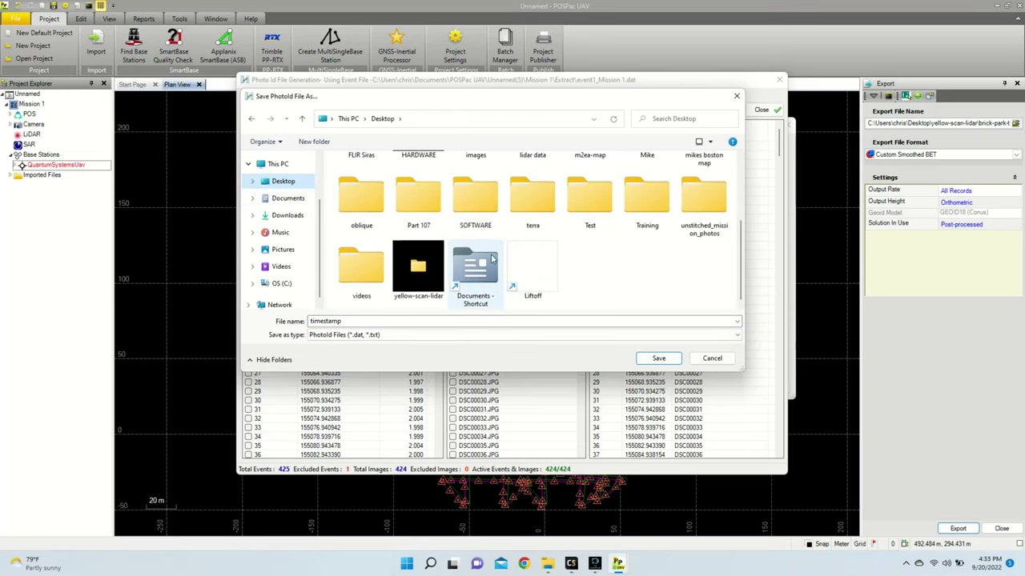
scroll(695, 208, "up", 1)
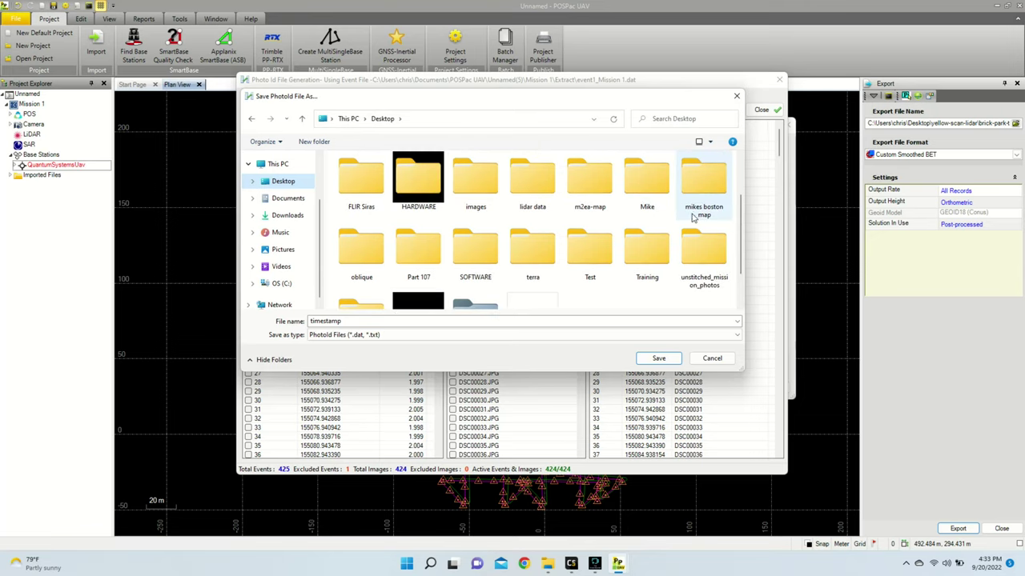
scroll(560, 248, "down", 1)
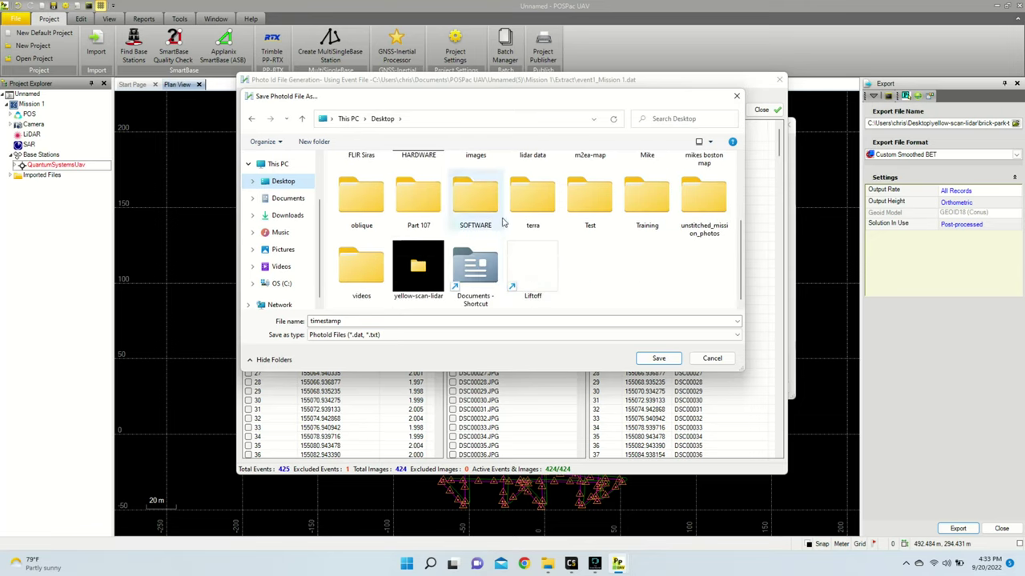
left_click(682, 118)
type("bri")
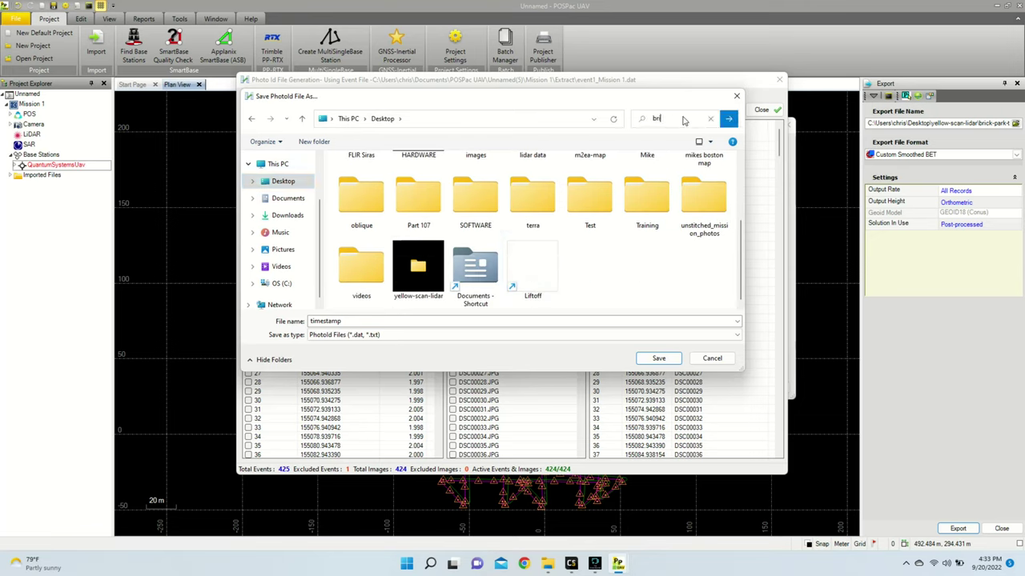
type("ck")
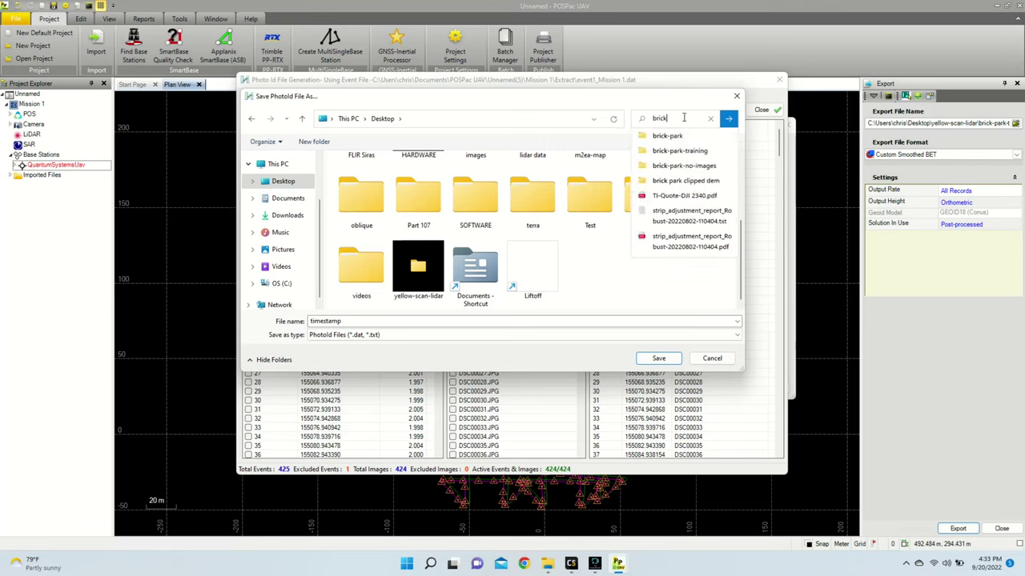
left_click(678, 151)
double_click(364, 208)
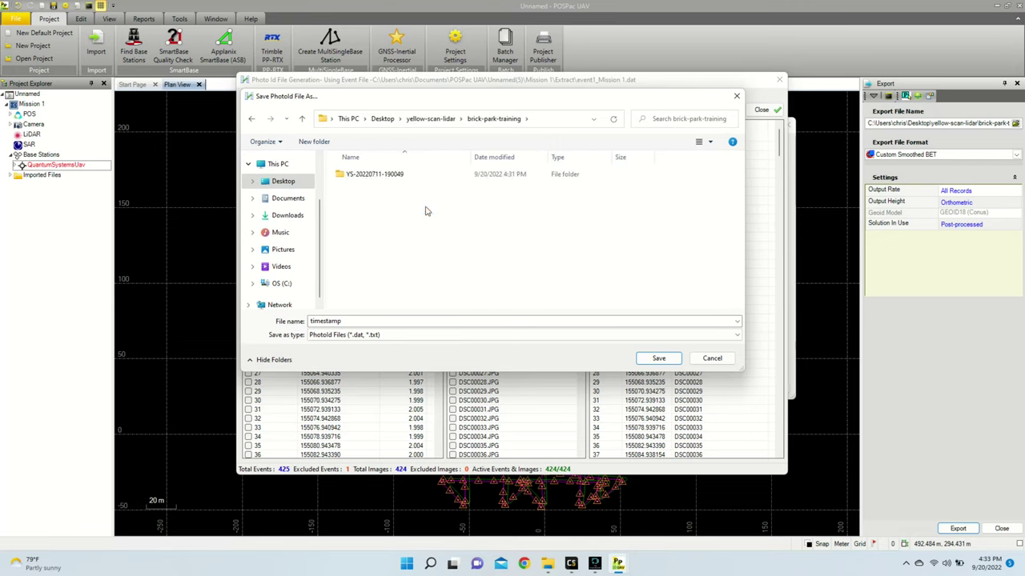
double_click(387, 174)
double_click(382, 177)
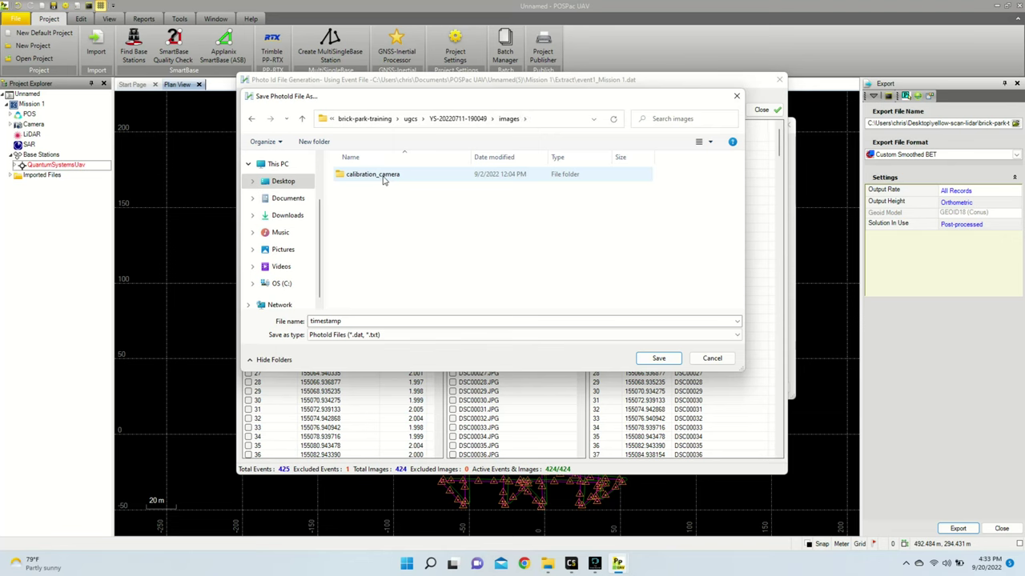
left_click(659, 356)
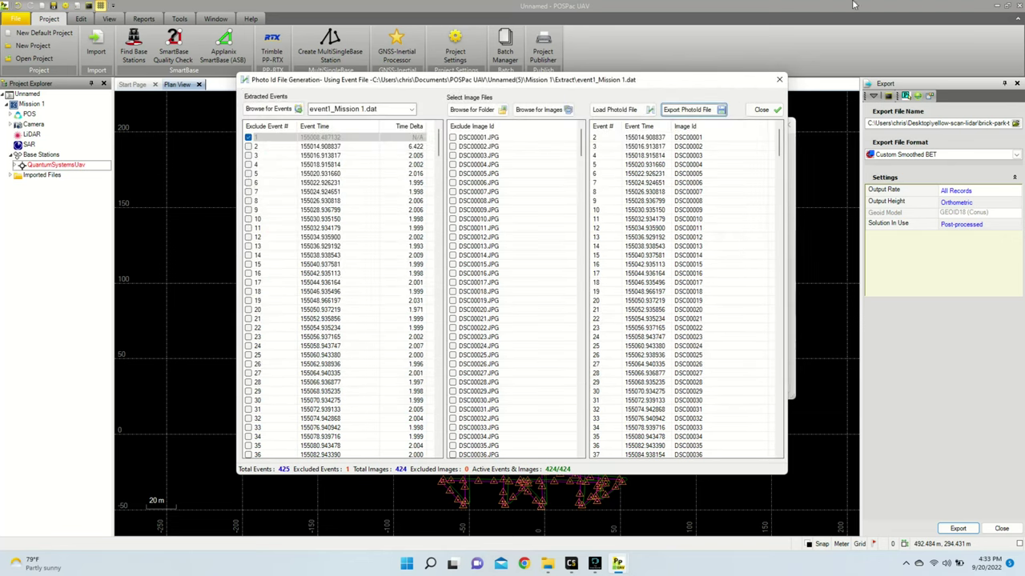
left_click(779, 79)
Close the project settings and confirm timestamp.dat sits in the flight's images folder.
left_click(788, 125)
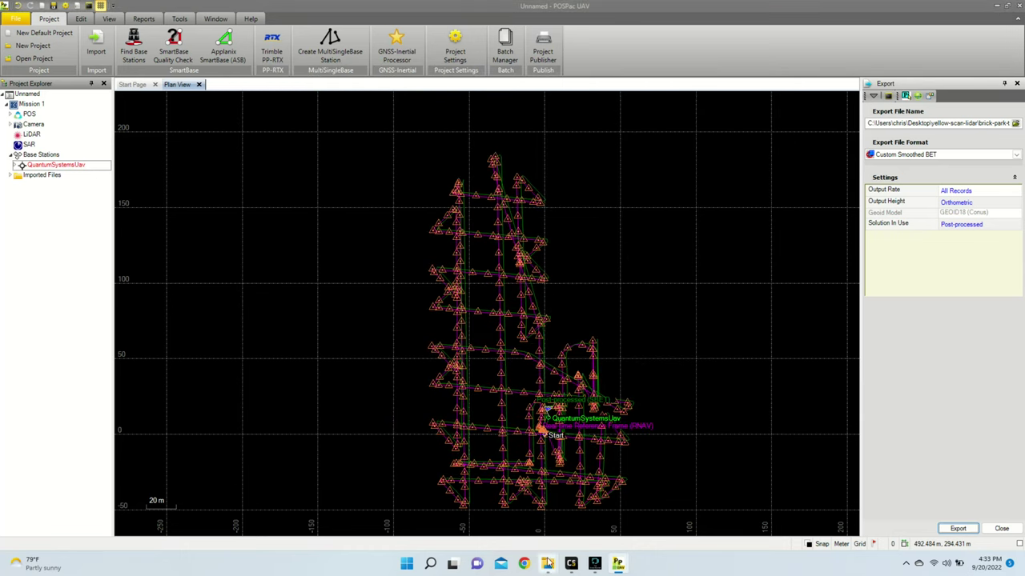
mouse_move(547, 563)
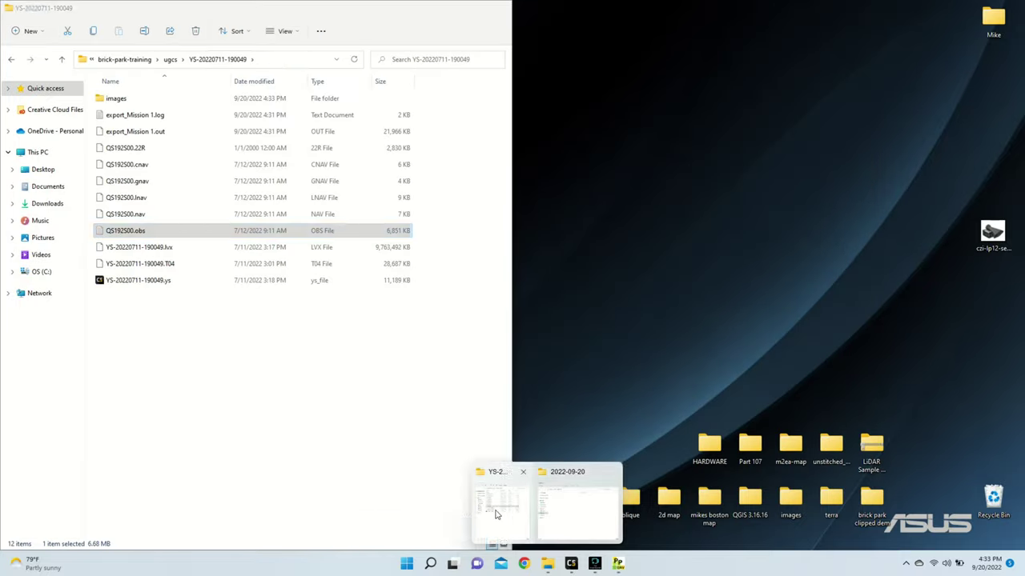
left_click(499, 512)
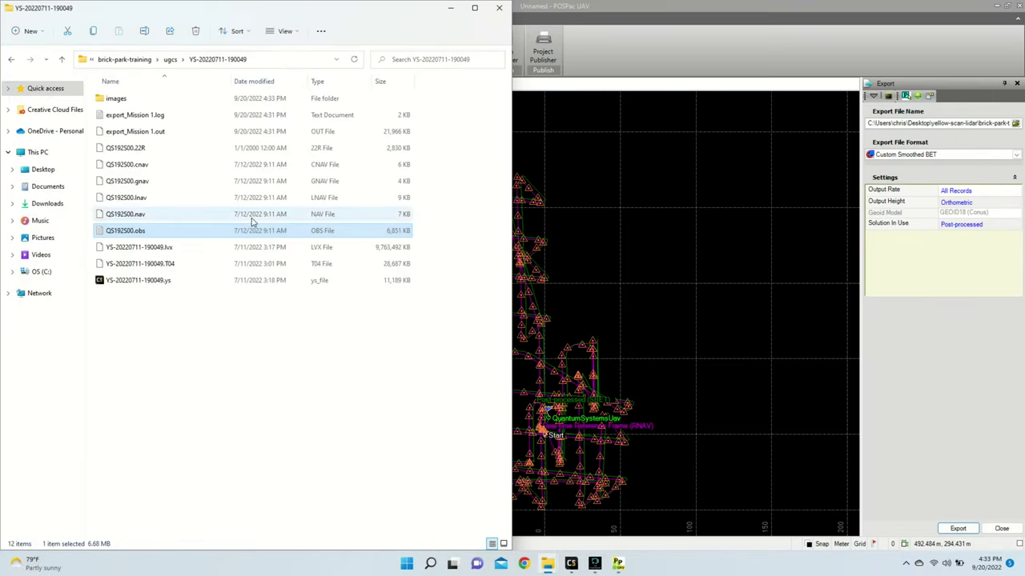
left_click(182, 133)
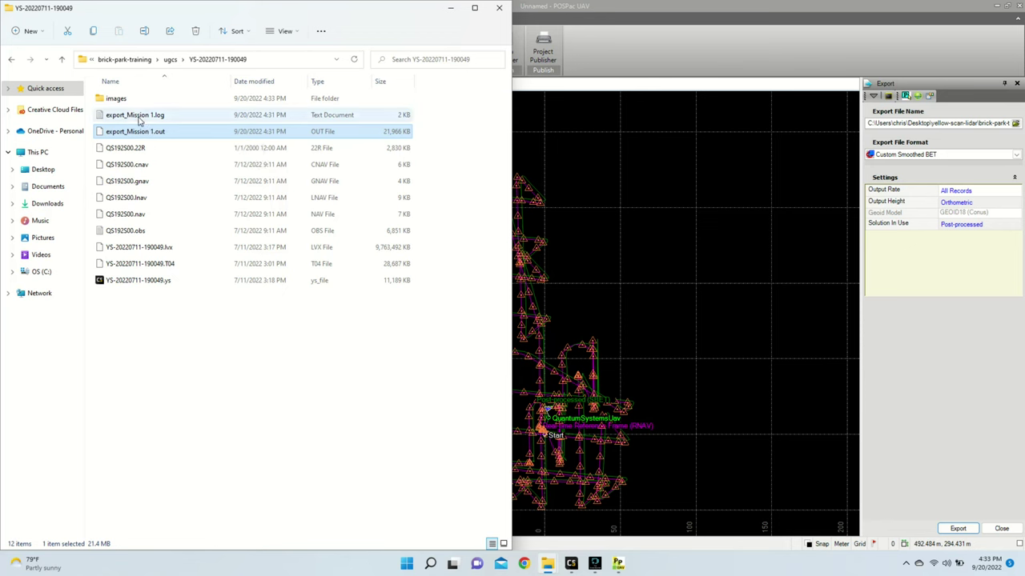
left_click(144, 103)
double_click(144, 103)
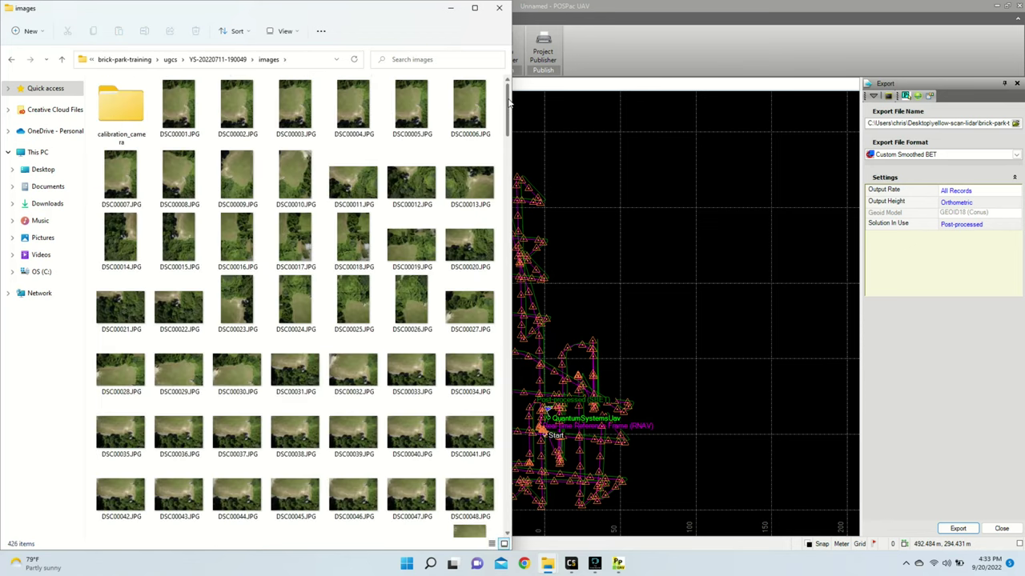
left_click_drag(509, 103, 508, 500)
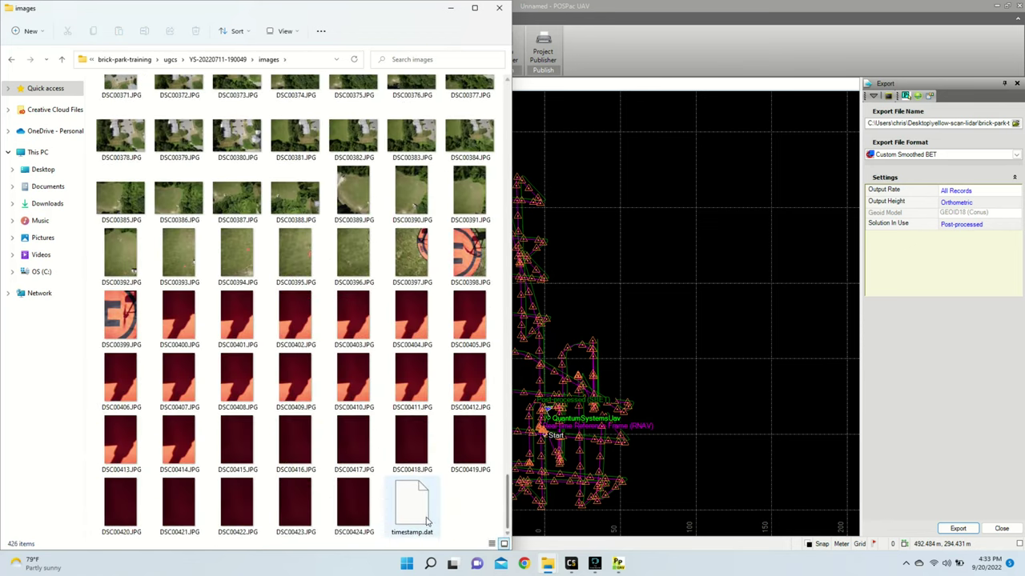
left_click(416, 515)
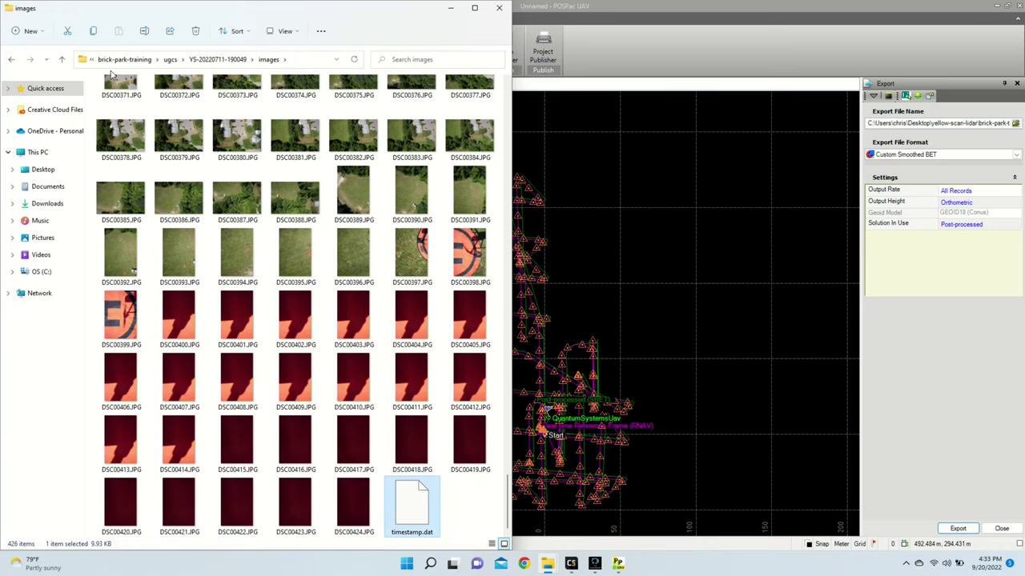
left_click(11, 62)
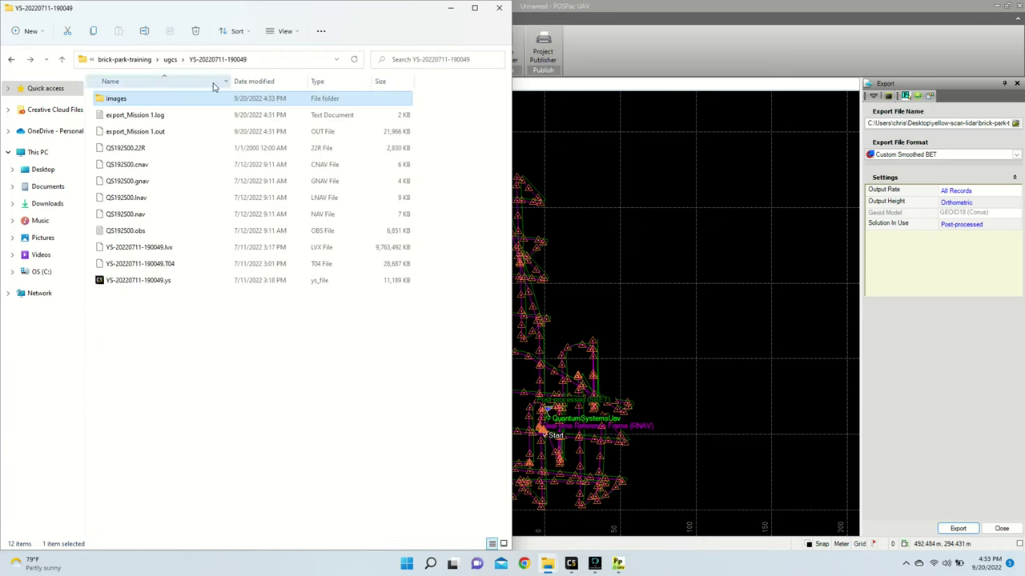
left_click(448, 8)
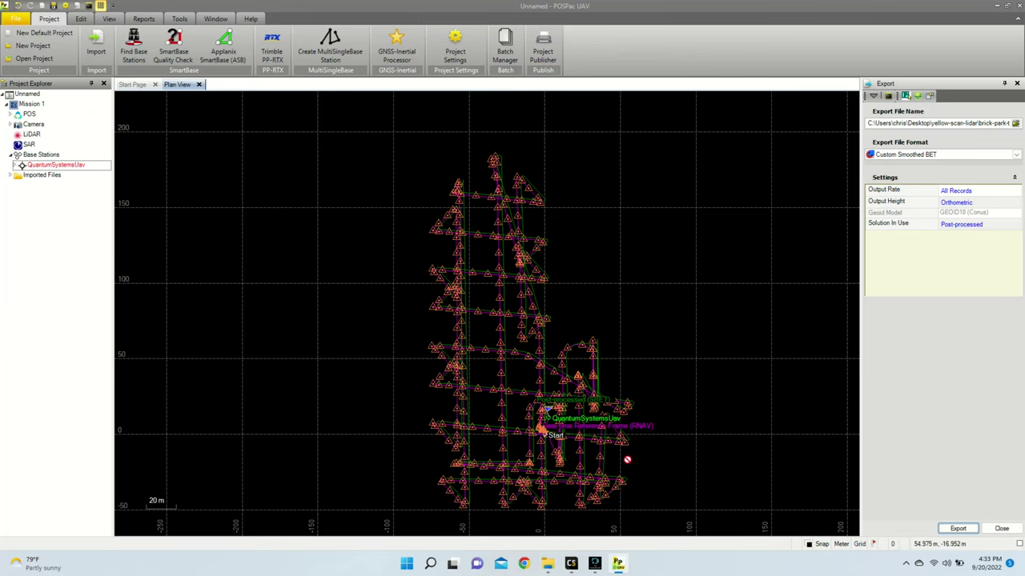
key("alt+Tab")
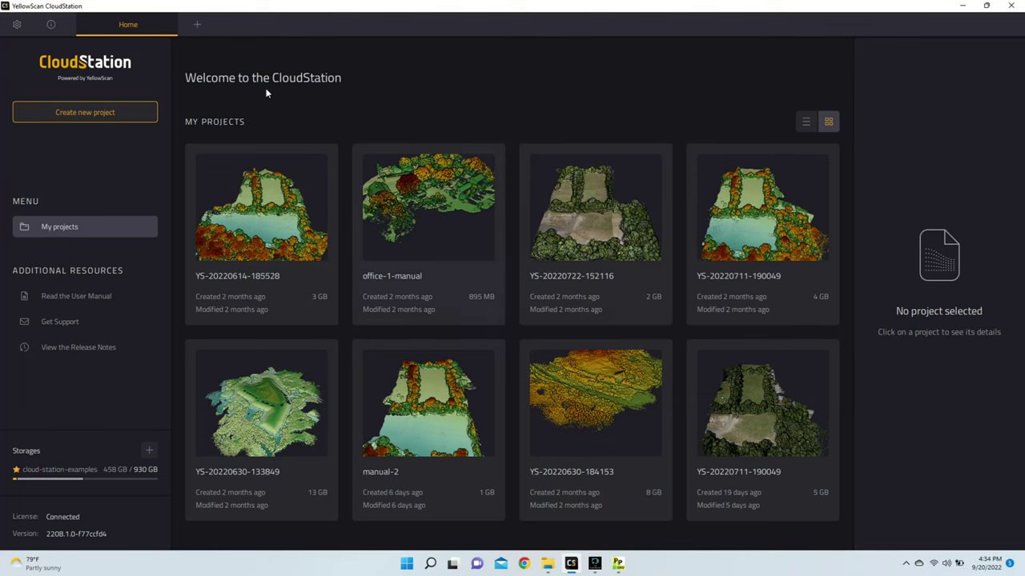
left_click(69, 117)
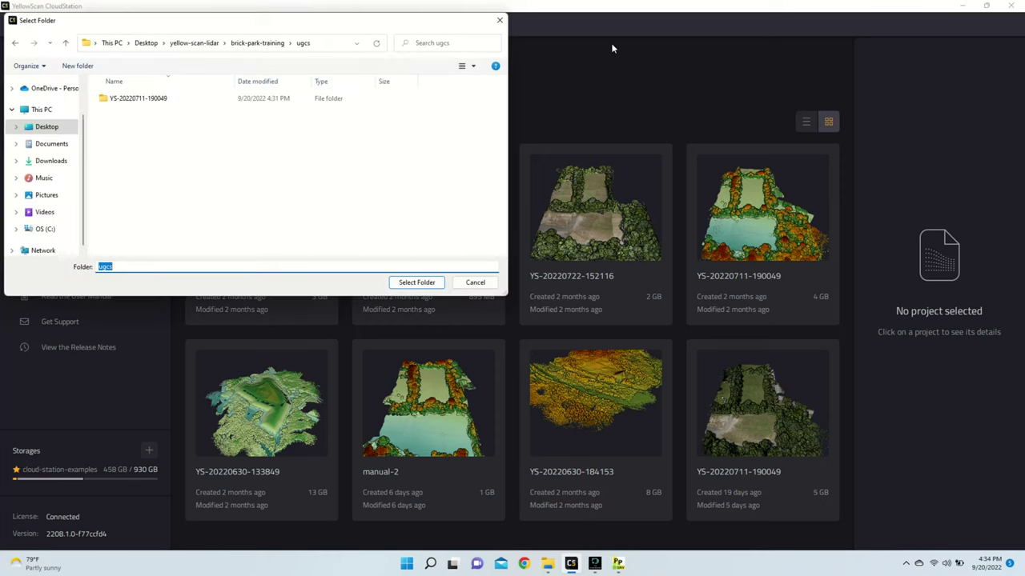
left_click(146, 106)
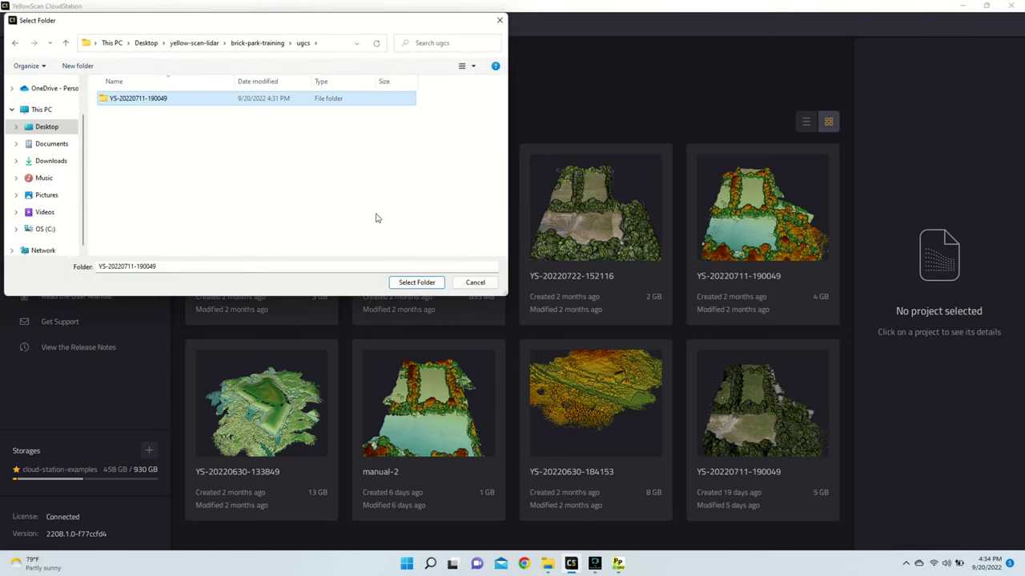
left_click(394, 283)
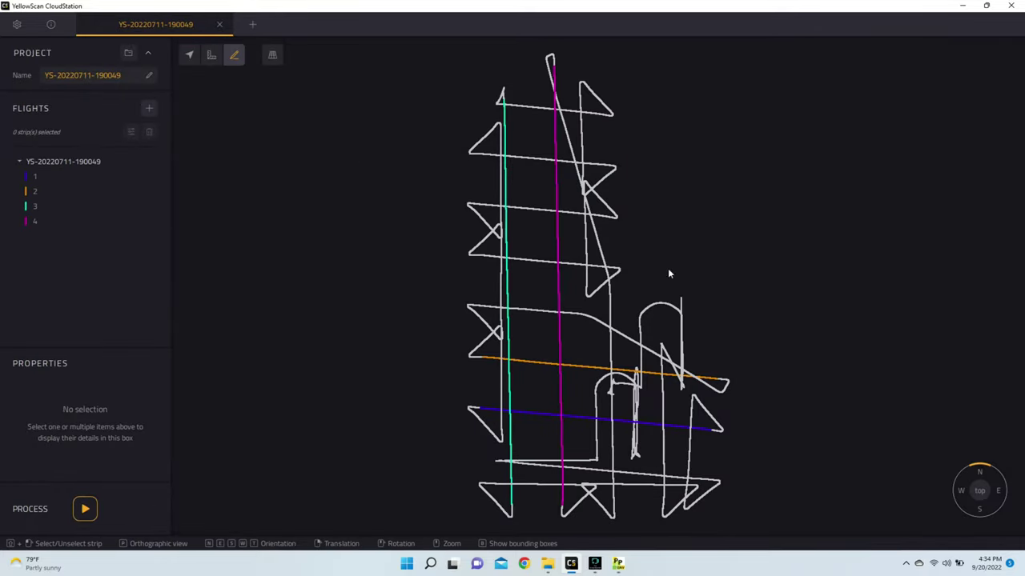
Set the selected flight's Strip Detection to 45 m.
mouse_move(95, 165)
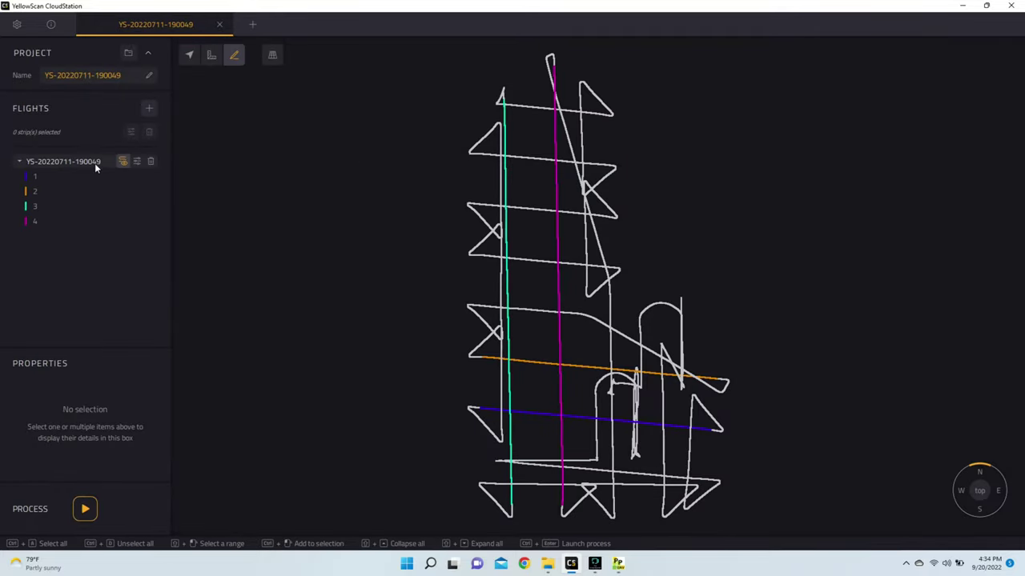
left_click(55, 162)
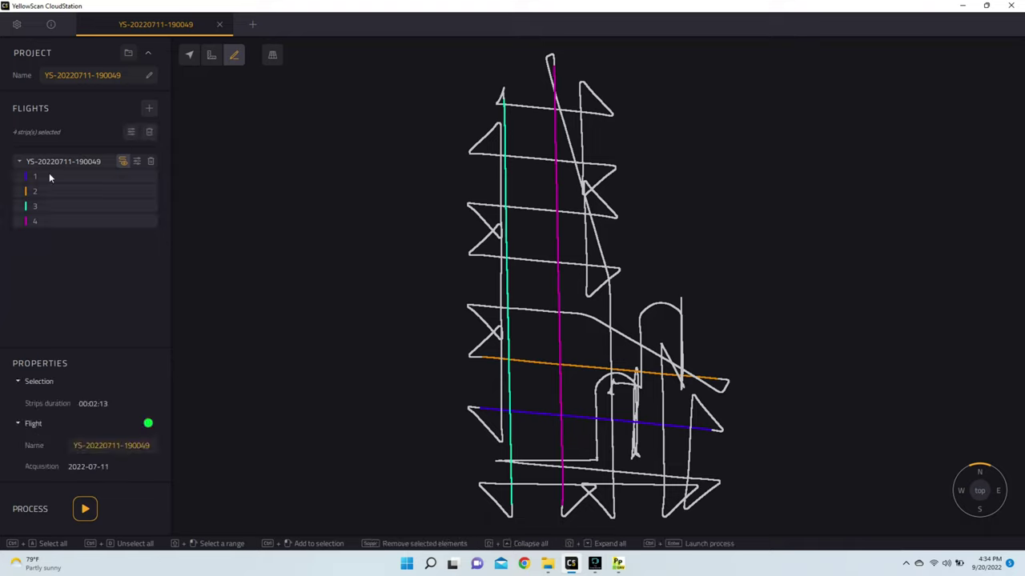
left_click(130, 133)
left_click(280, 230)
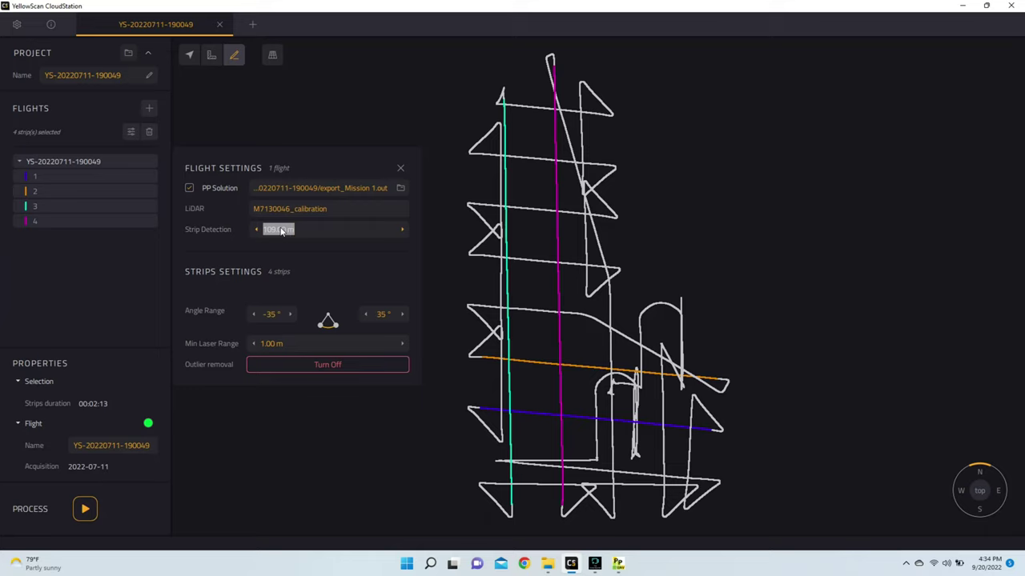
key("Home")
type("45")
key("Return")
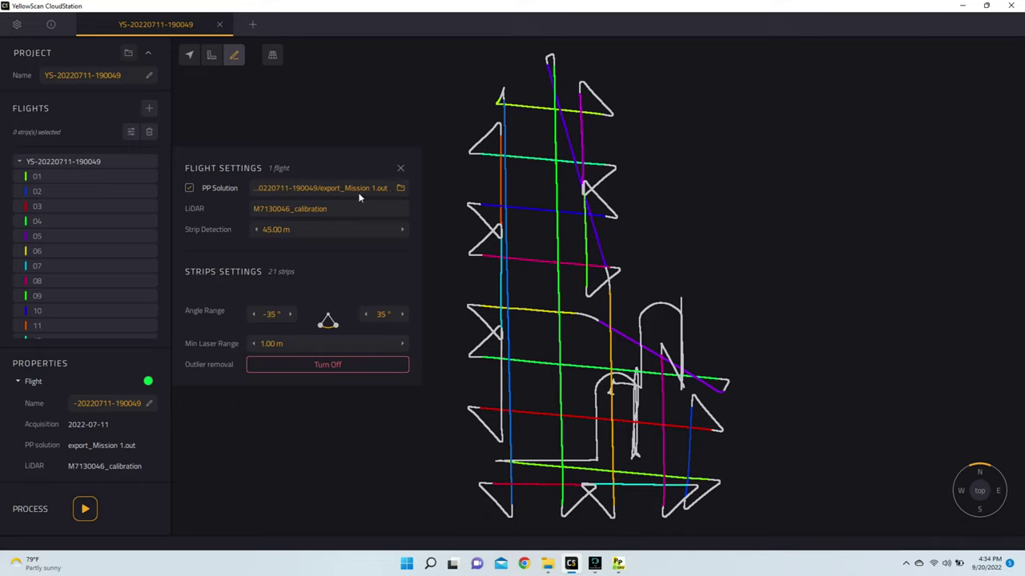
Use export_Mission 1.out as the flight's PP Solution and close the settings.
left_click(400, 189)
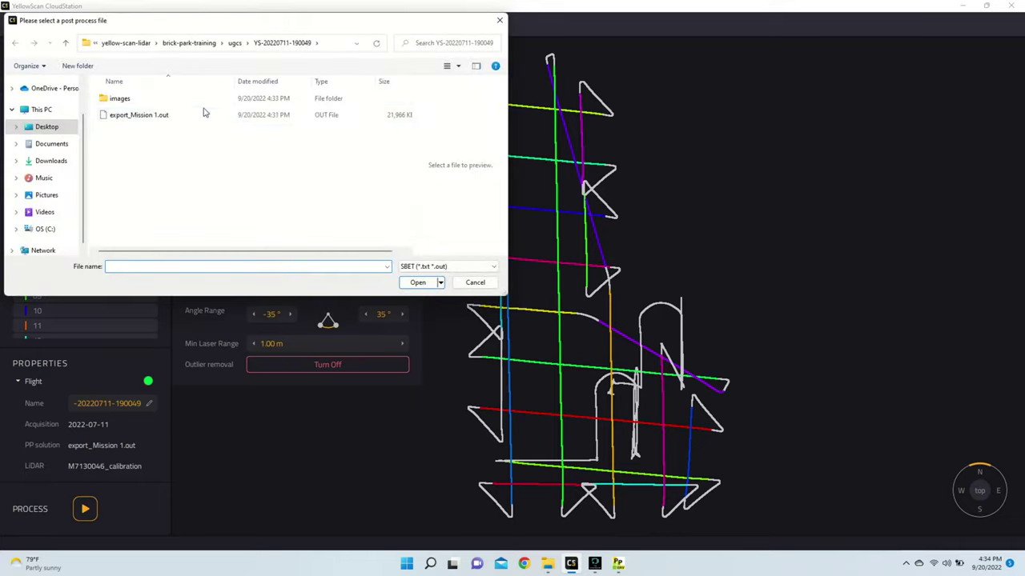
left_click(205, 116)
left_click(418, 282)
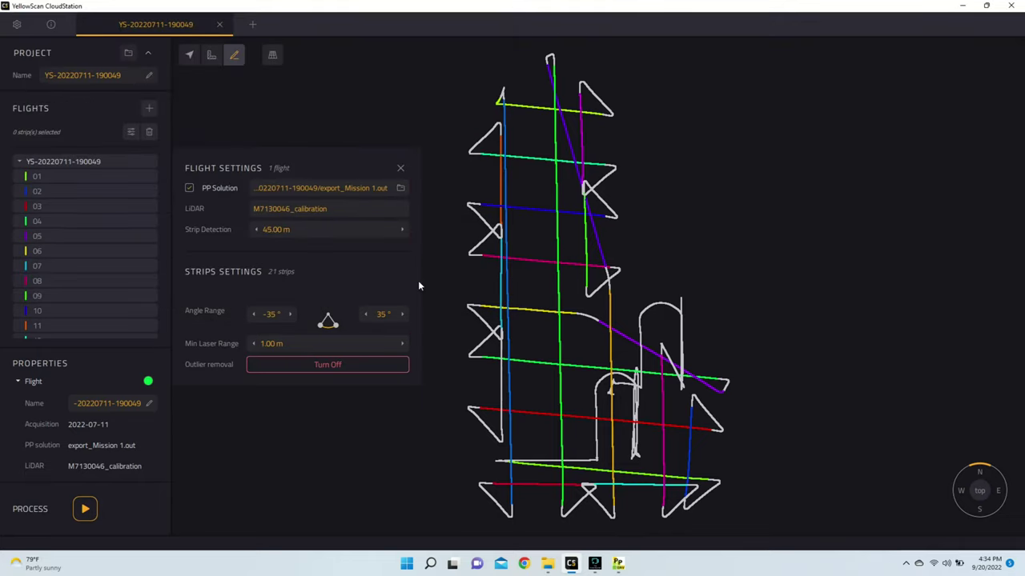
left_click(400, 168)
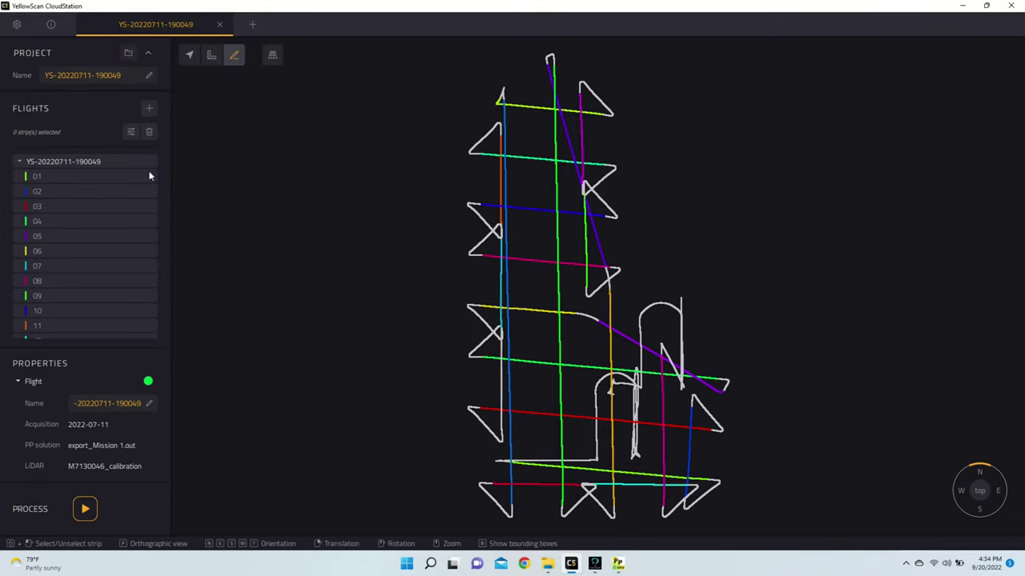
Process the flight into a point cloud, hide its trajectory lines, and tilt to an oblique view.
left_click(85, 509)
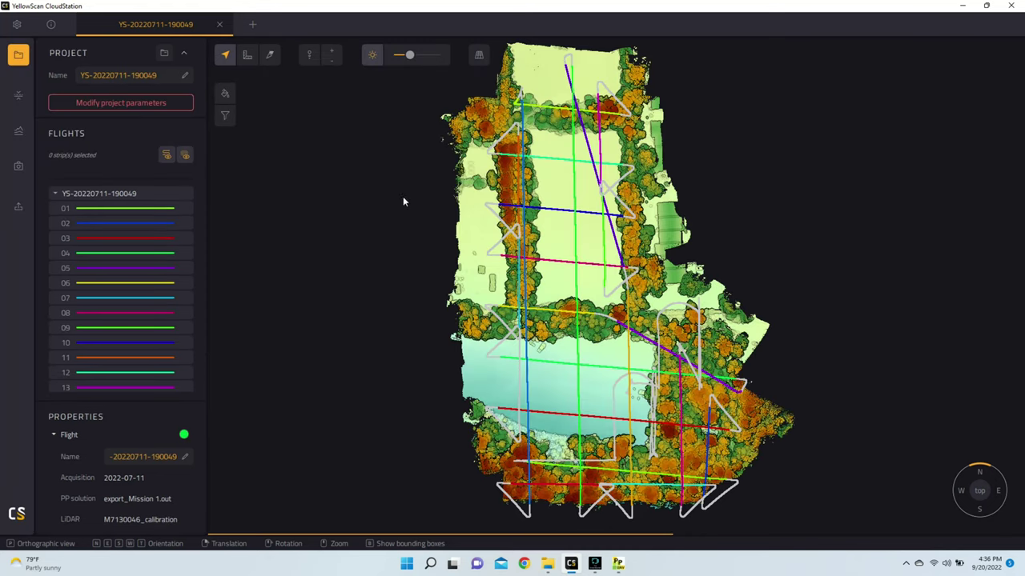
left_click(165, 155)
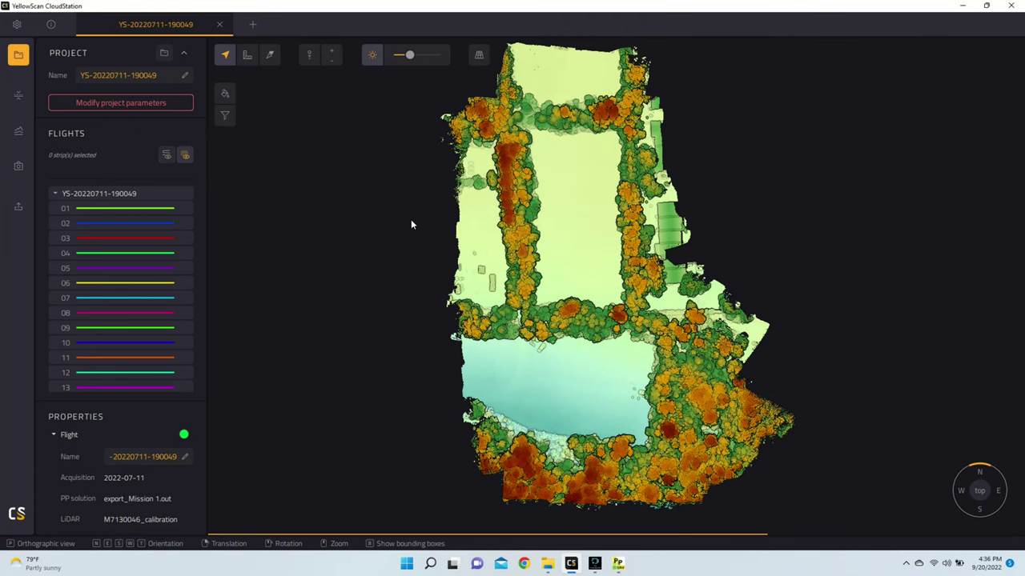
left_click_drag(460, 306, 668, 182)
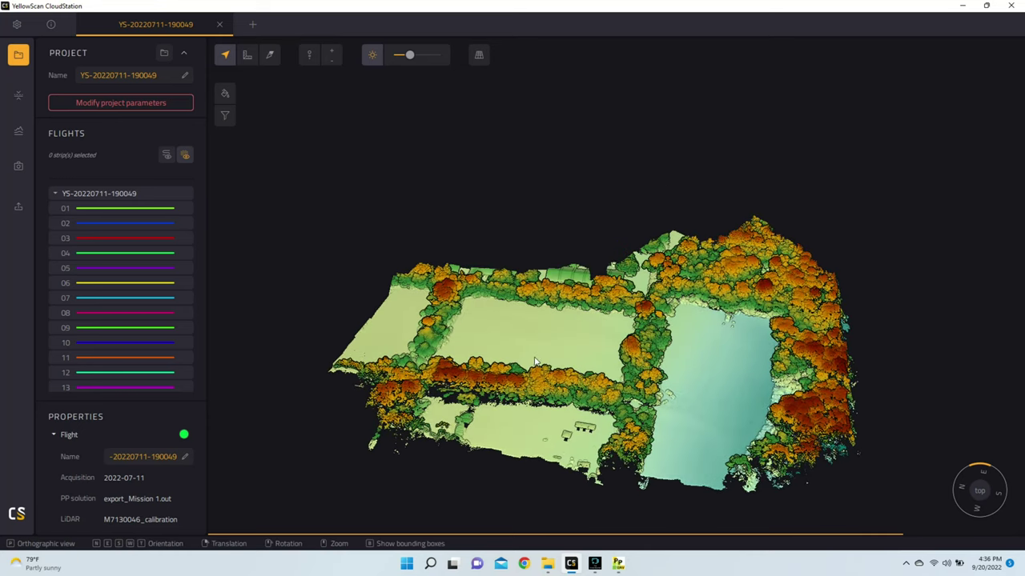
Run a Robust strip adjustment on the point cloud, then bring up the Terrain classification panel.
left_click(19, 95)
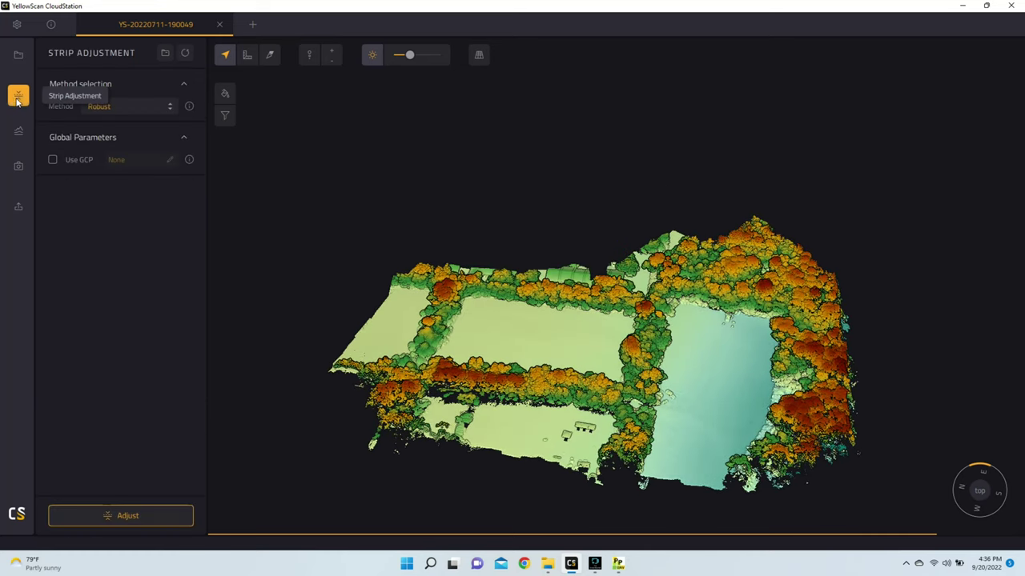
left_click(140, 524)
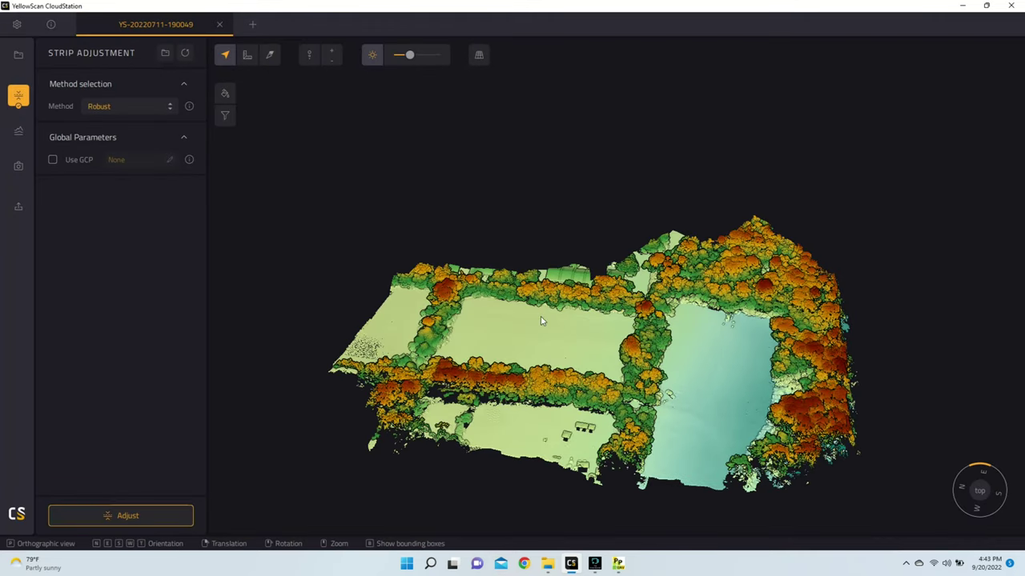
left_click(20, 133)
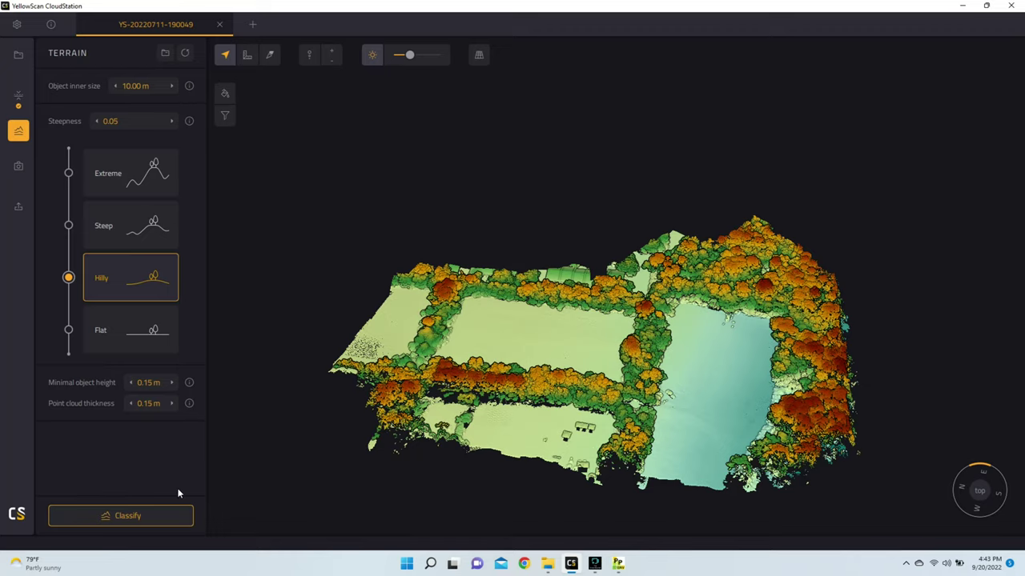
Classify ground points using the Hilly terrain settings and move the view closer over the field.
left_click(180, 516)
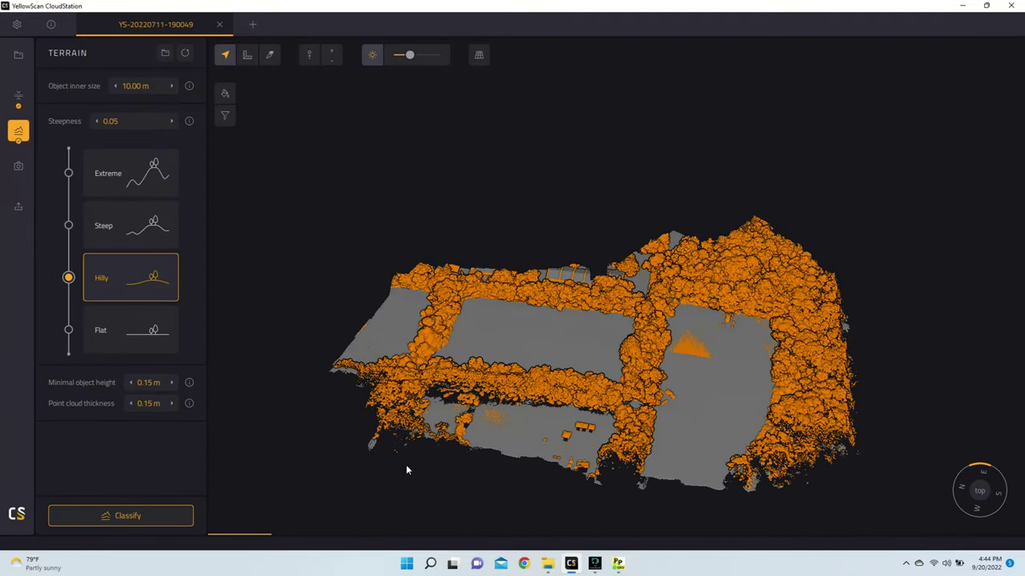
scroll(711, 413, "up", 3)
scroll(710, 415, "up", 5)
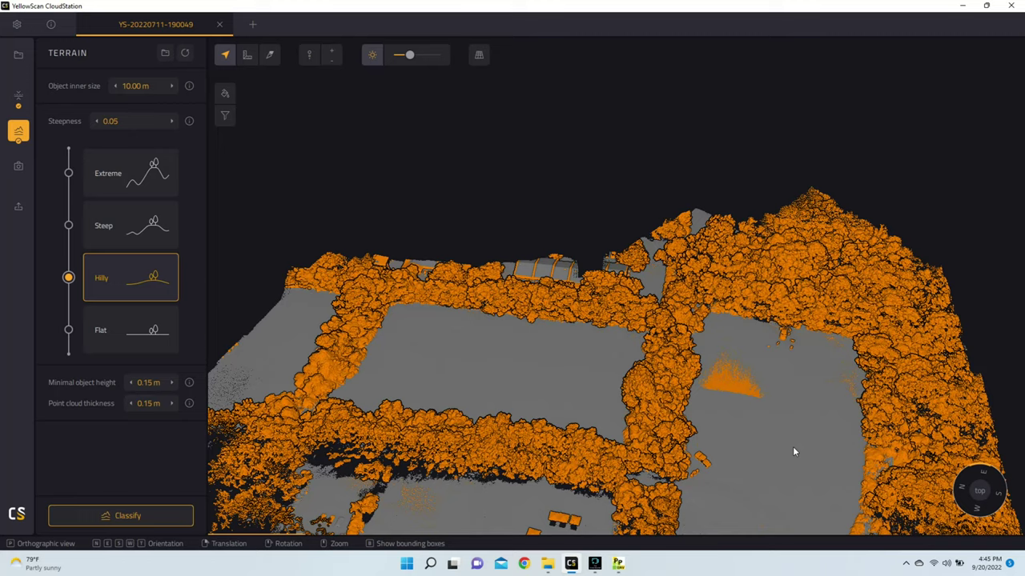
left_click_drag(739, 407, 512, 231)
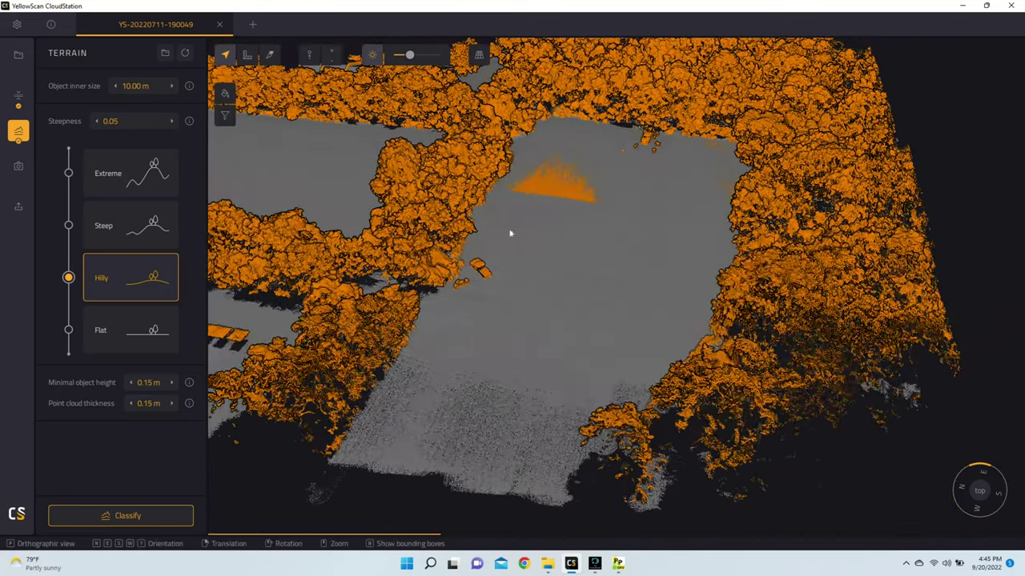
Filter the cloud to Ground points only, then show the Other-class points again.
left_click(227, 116)
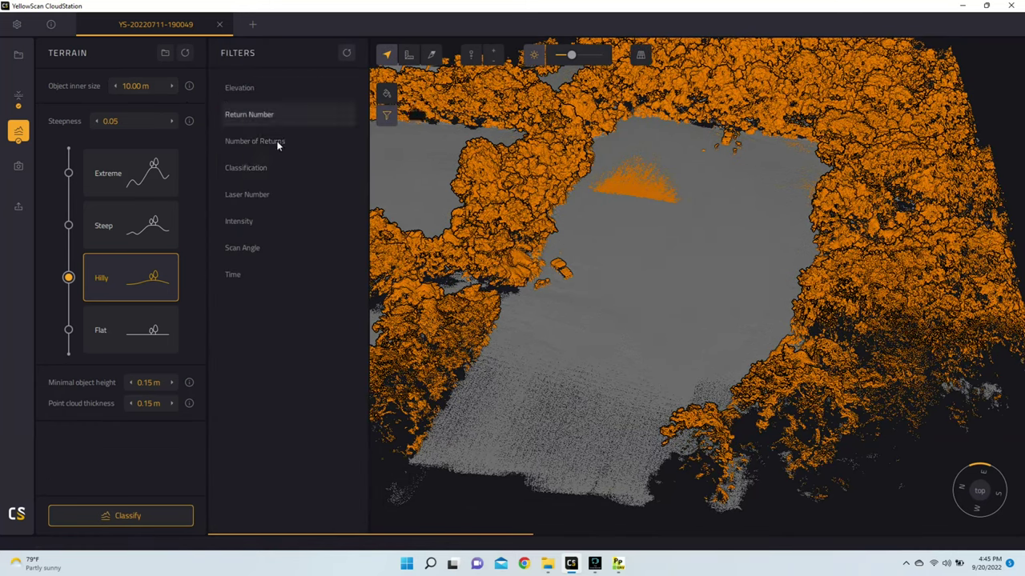
left_click(270, 166)
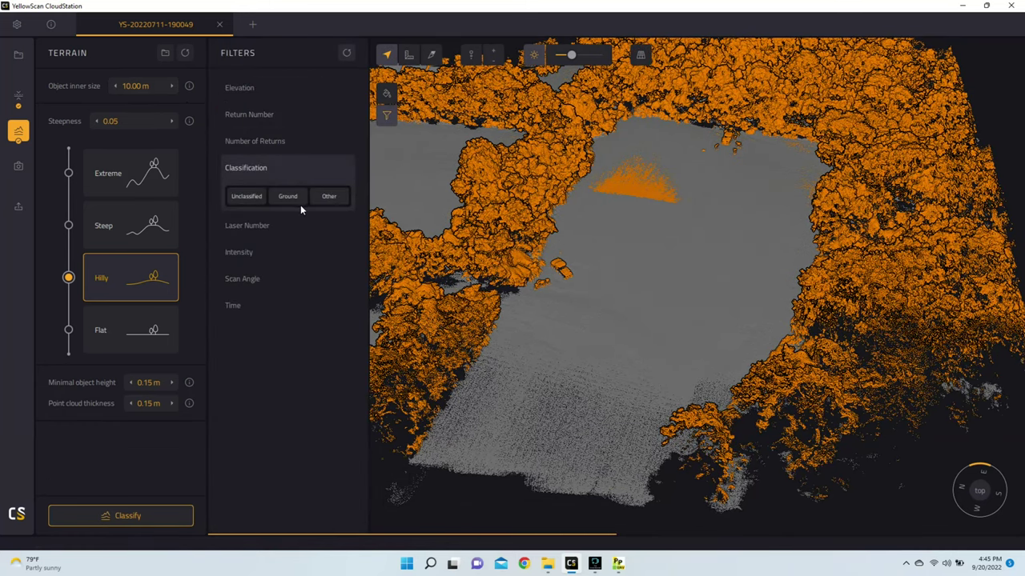
left_click(323, 197)
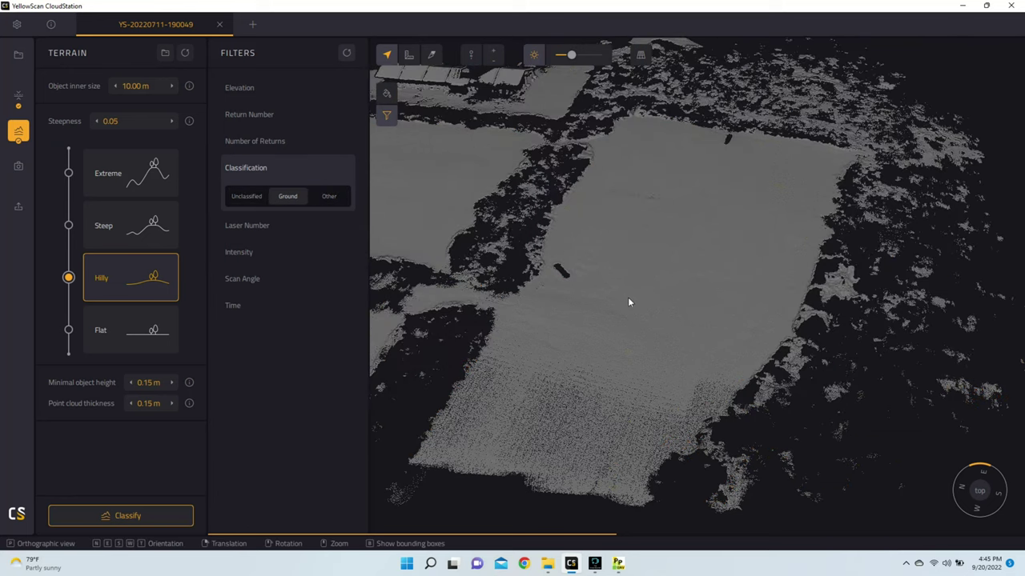
left_click_drag(629, 300, 672, 265)
scroll(674, 260, "up", 5)
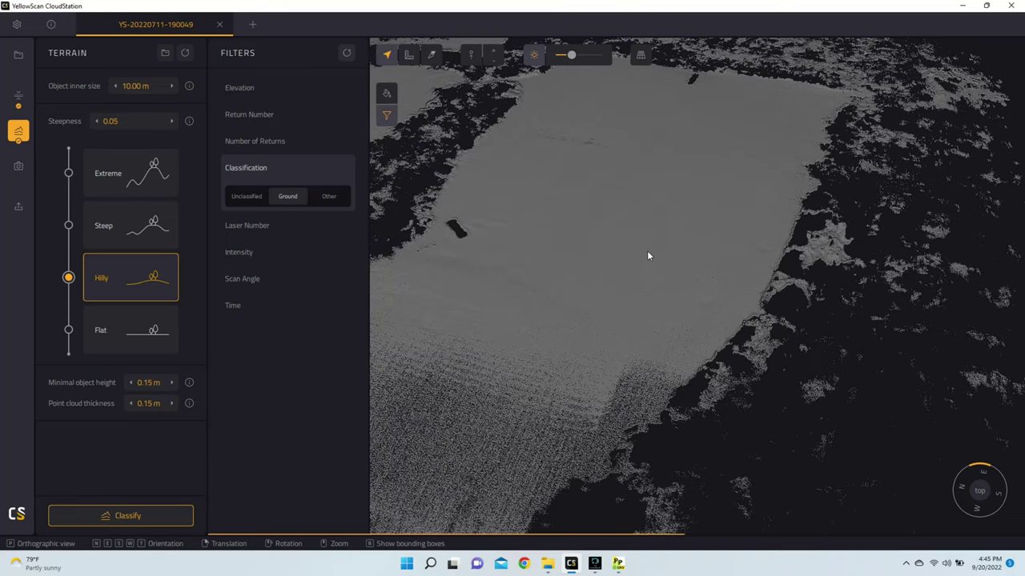
left_click(327, 198)
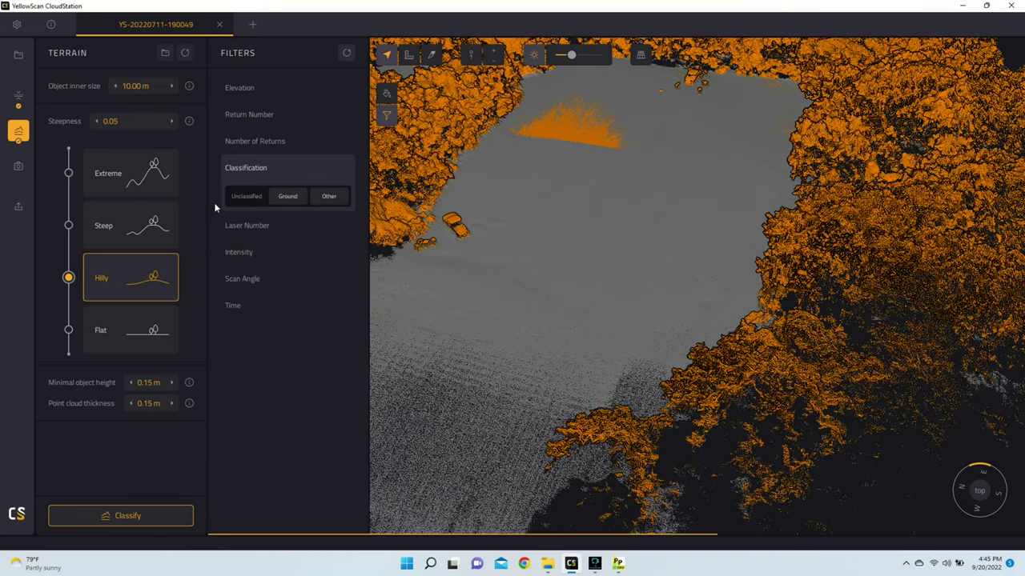
Colorize the point cloud using the images folder as the image directory.
left_click(18, 167)
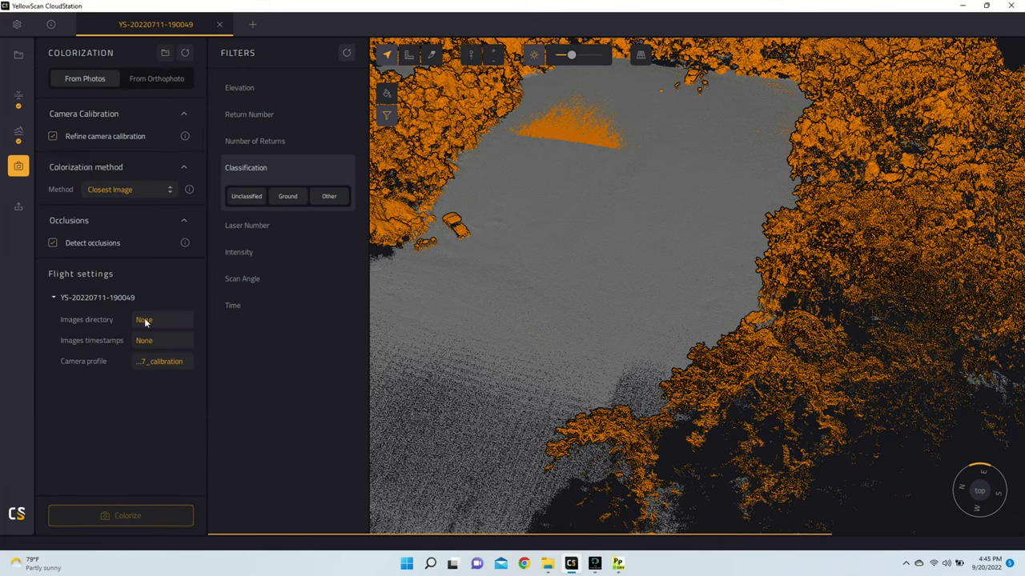
left_click(175, 319)
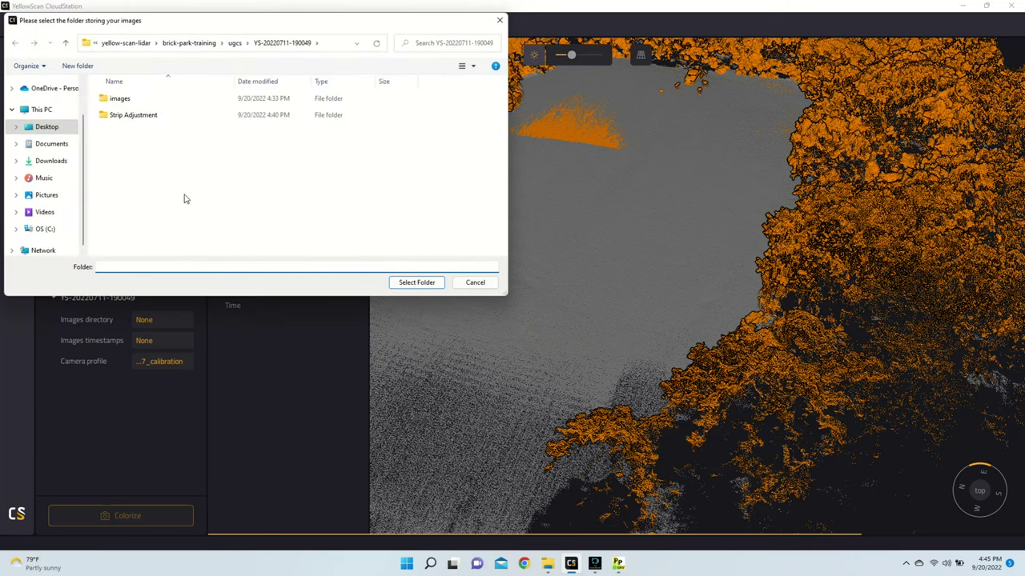
left_click(128, 99)
left_click(416, 283)
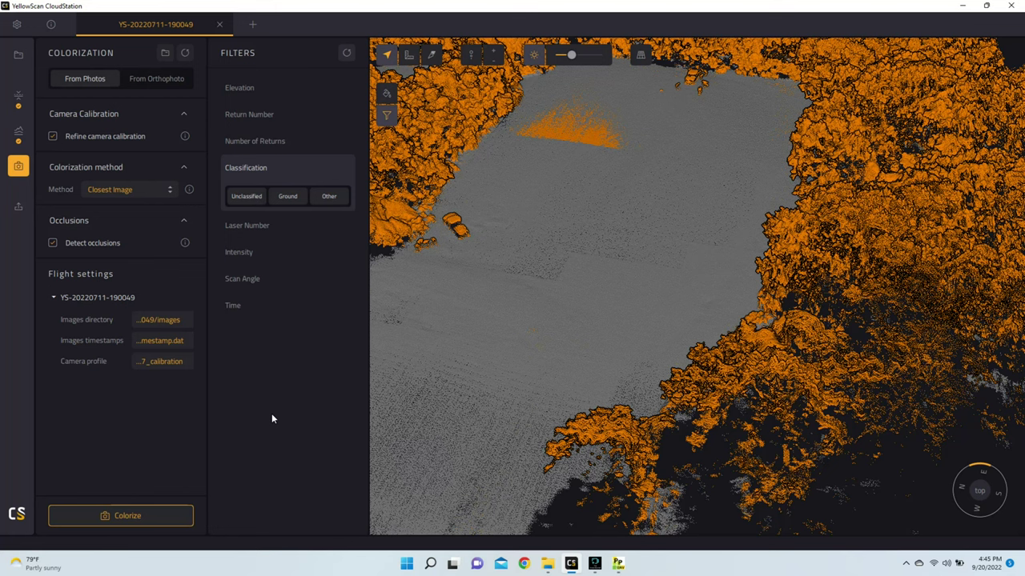
left_click(158, 510)
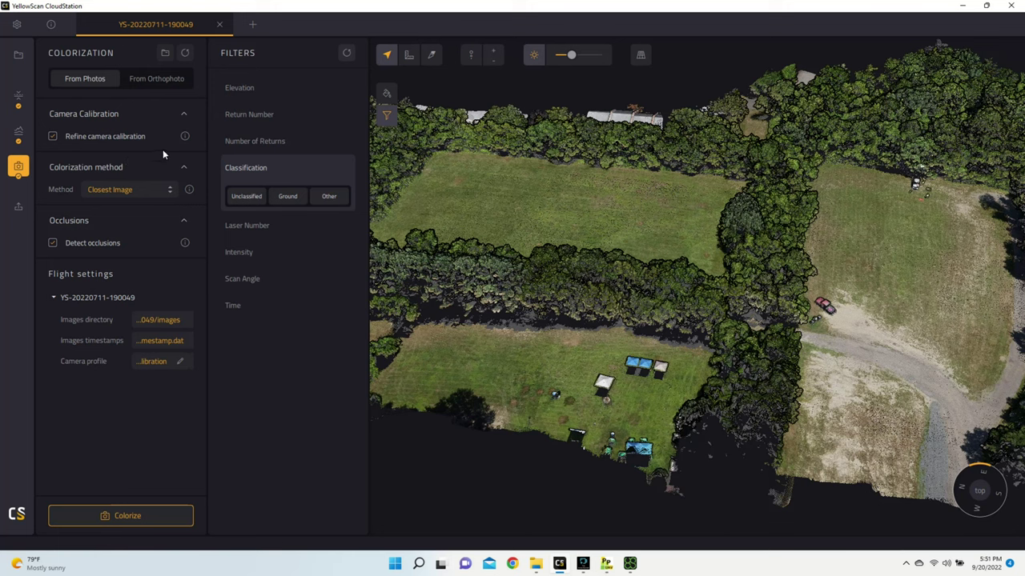
Review the point cloud export options, keeping LAS 1.2 format and EPSG:32618 coordinates.
left_click(19, 210)
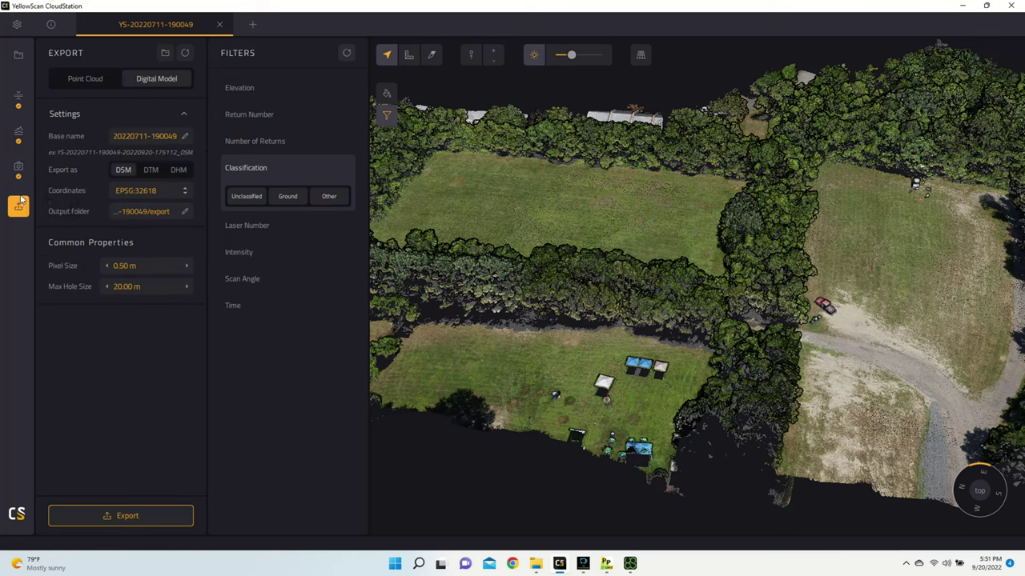
left_click(99, 82)
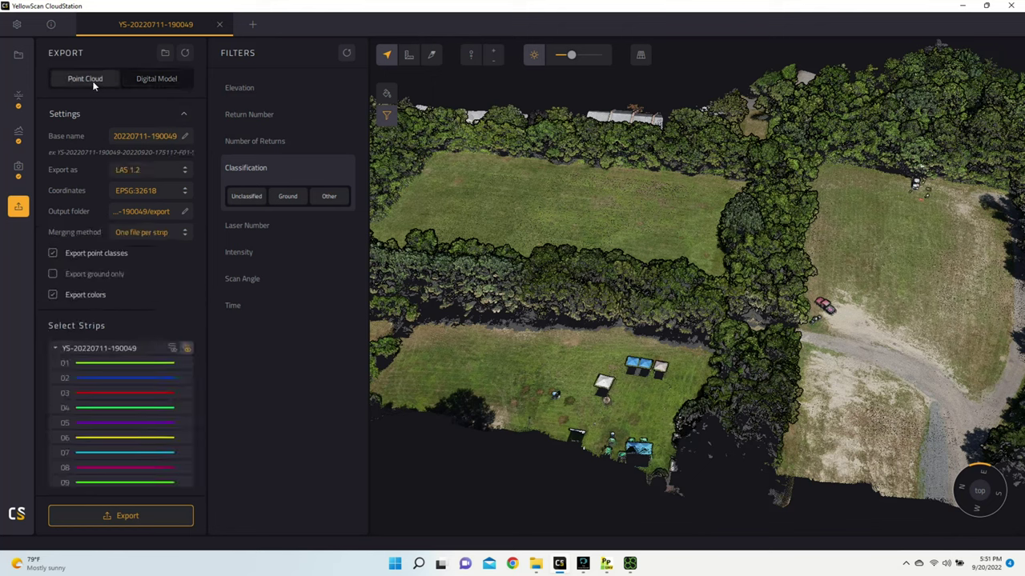
left_click(164, 85)
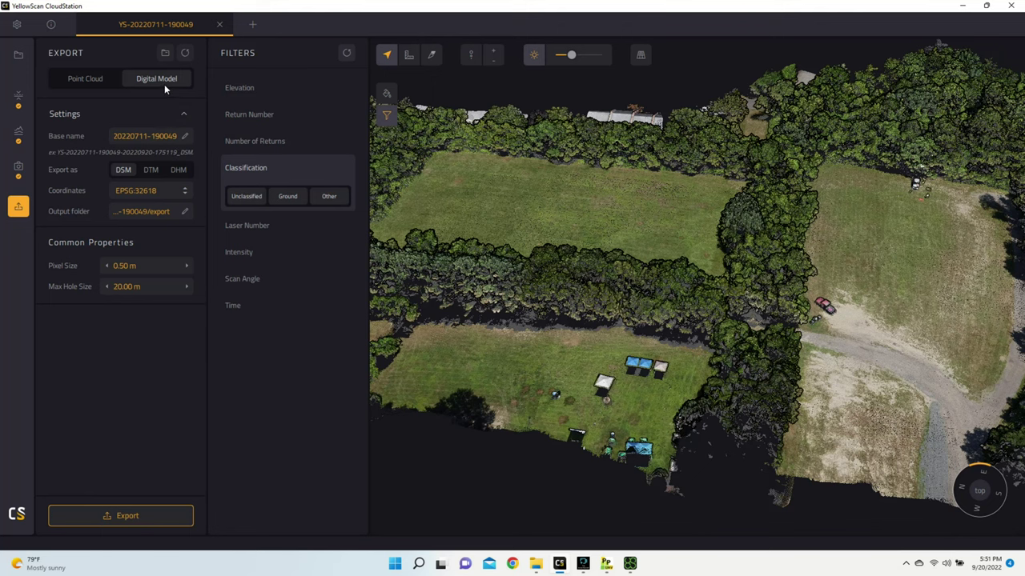
left_click(92, 83)
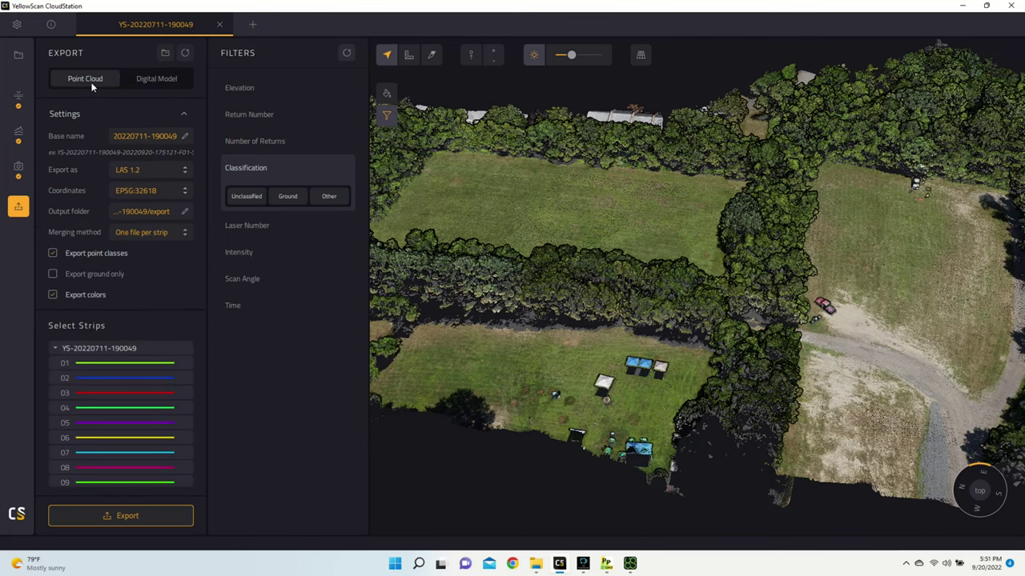
left_click(173, 172)
left_click(201, 309)
left_click(173, 190)
left_click(206, 166)
scroll(135, 369, "down", 5)
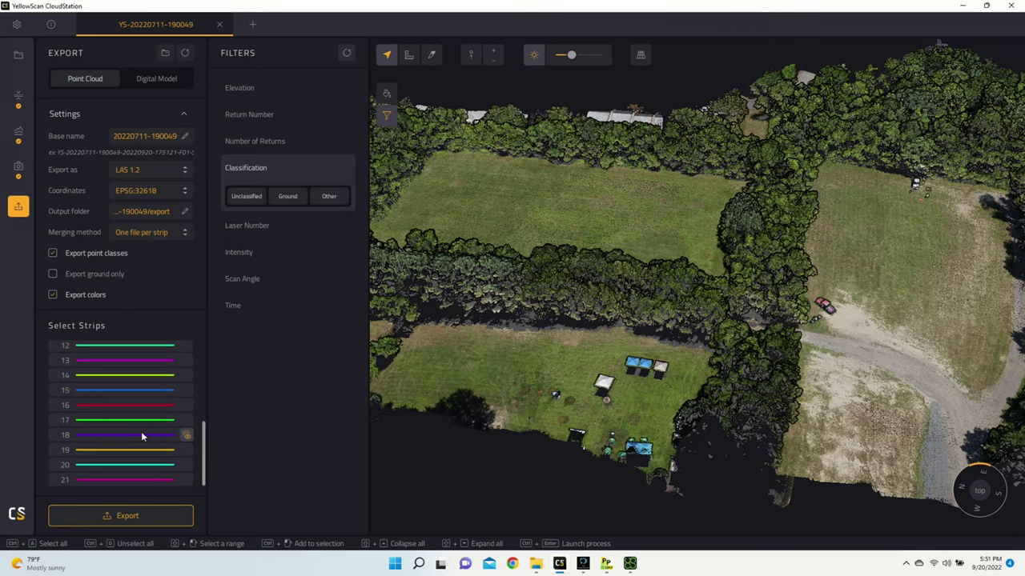
scroll(141, 432, "up", 6)
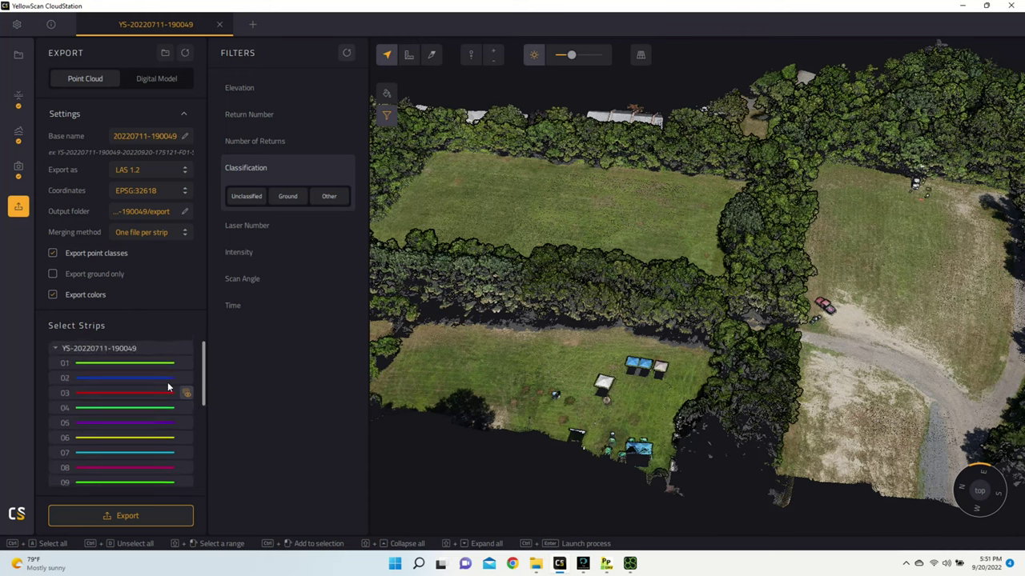
Switch the export to a Digital Model exported as DSM rather than DTM.
left_click(181, 80)
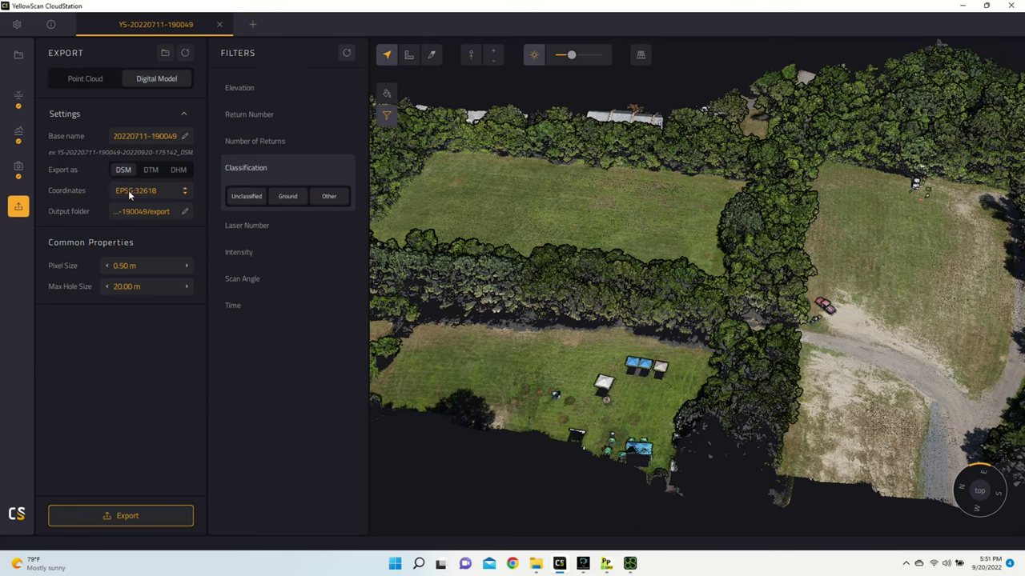
left_click(151, 169)
left_click(123, 169)
left_click(144, 192)
Confirm EPSG:32618 in the coordinate reference system list and export the DSM.
left_click(152, 277)
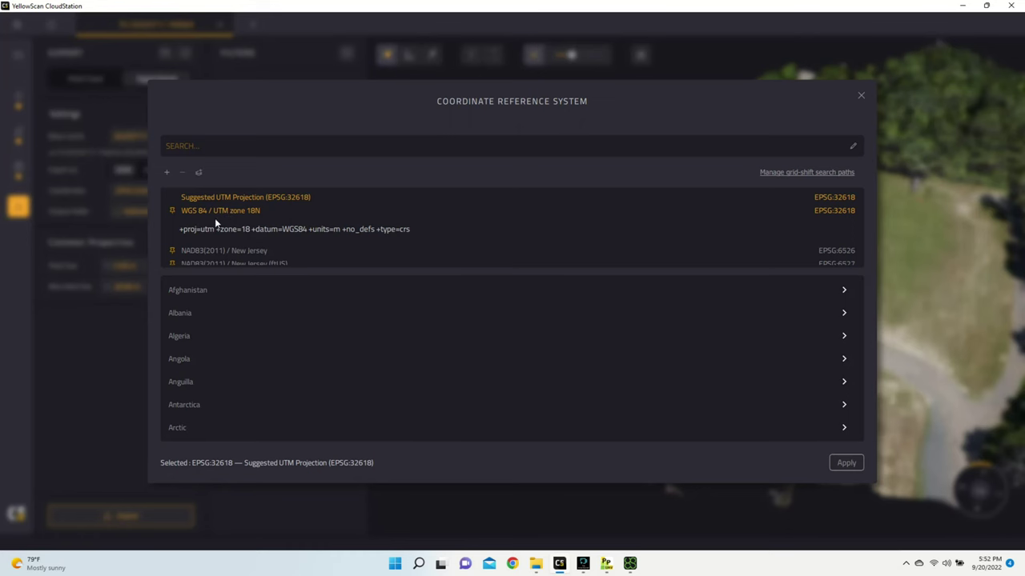
left_click(859, 97)
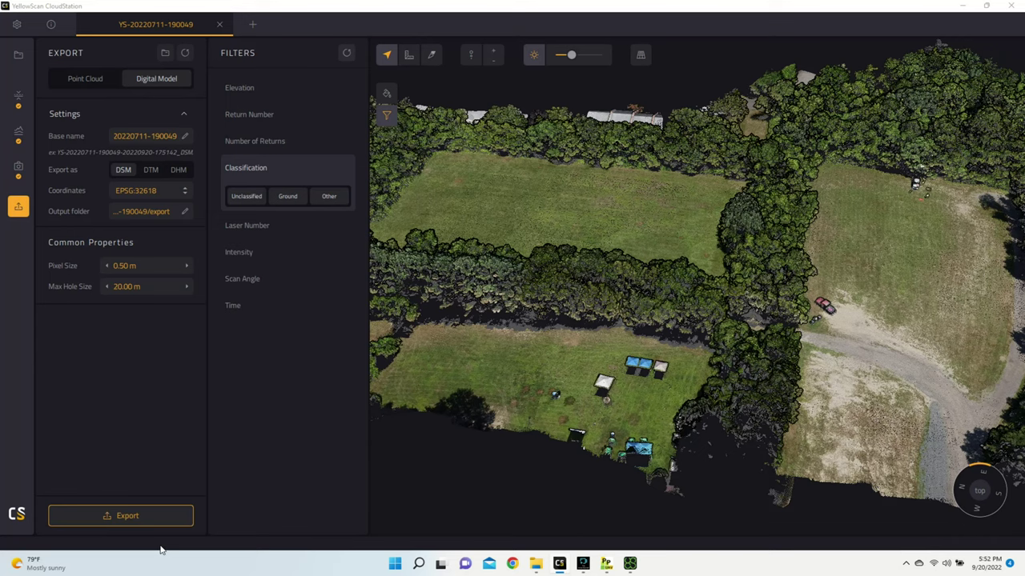
left_click(164, 519)
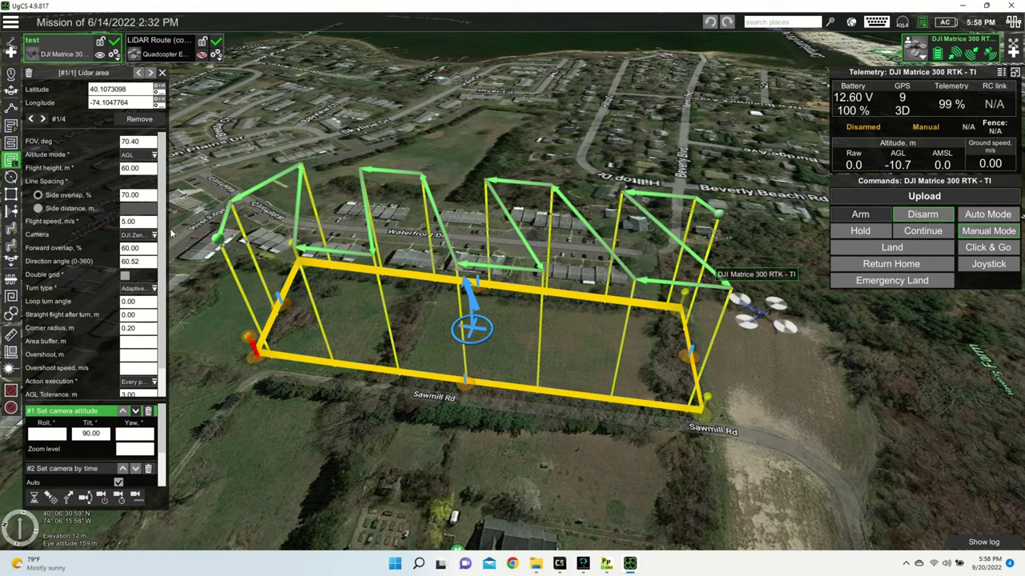
Add a 'park' elevation source in Map layers and upload the exported DSM GeoTIFF into it.
left_click(850, 22)
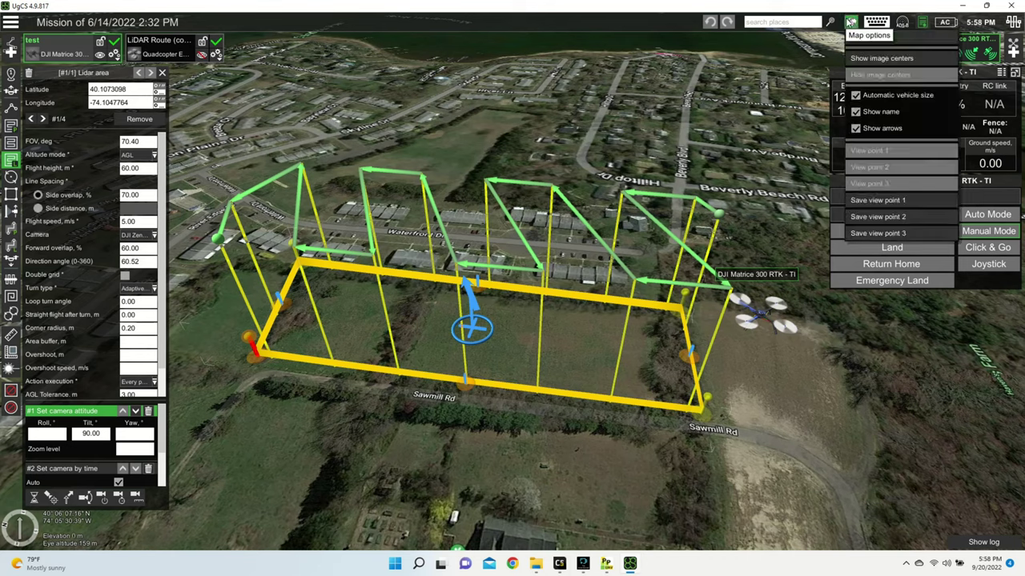
left_click(884, 41)
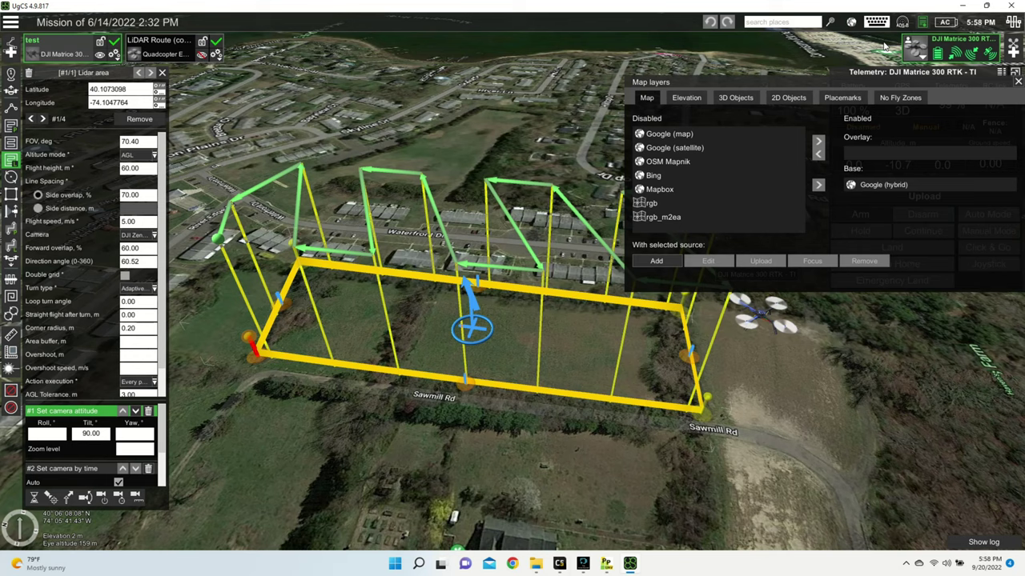
left_click(697, 100)
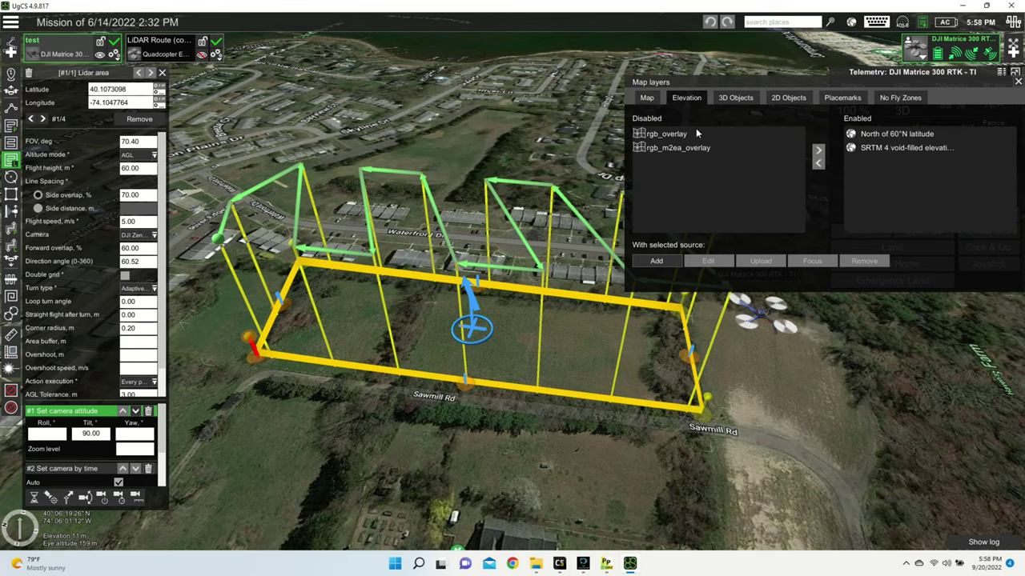
left_click(655, 261)
type("park")
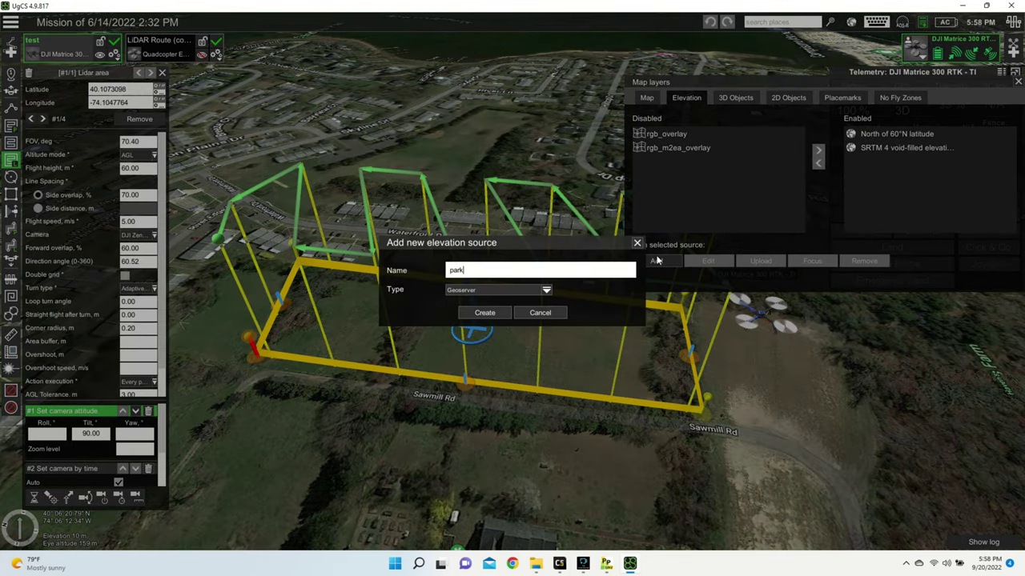
key("Return")
left_click(766, 270)
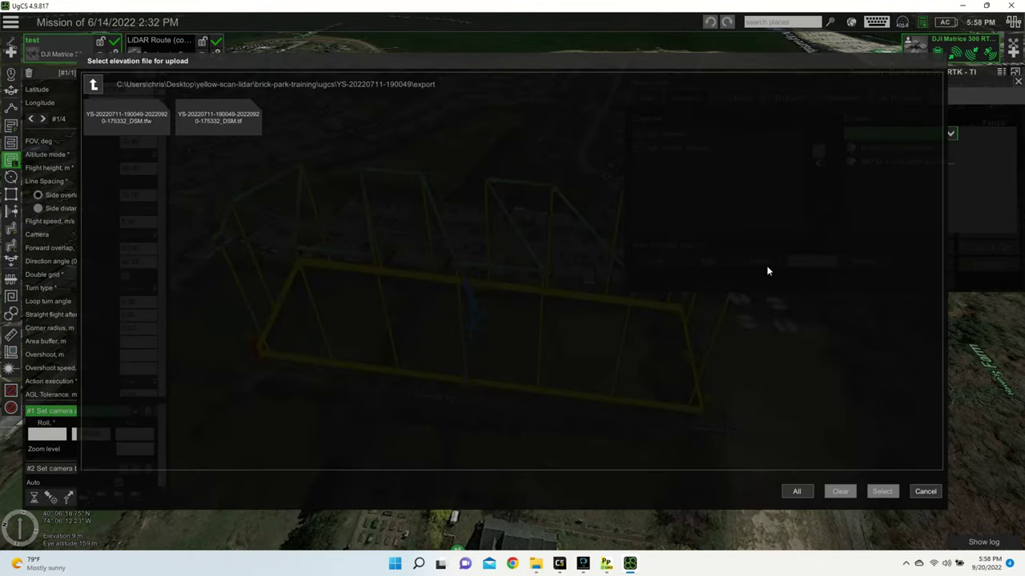
left_click(184, 119)
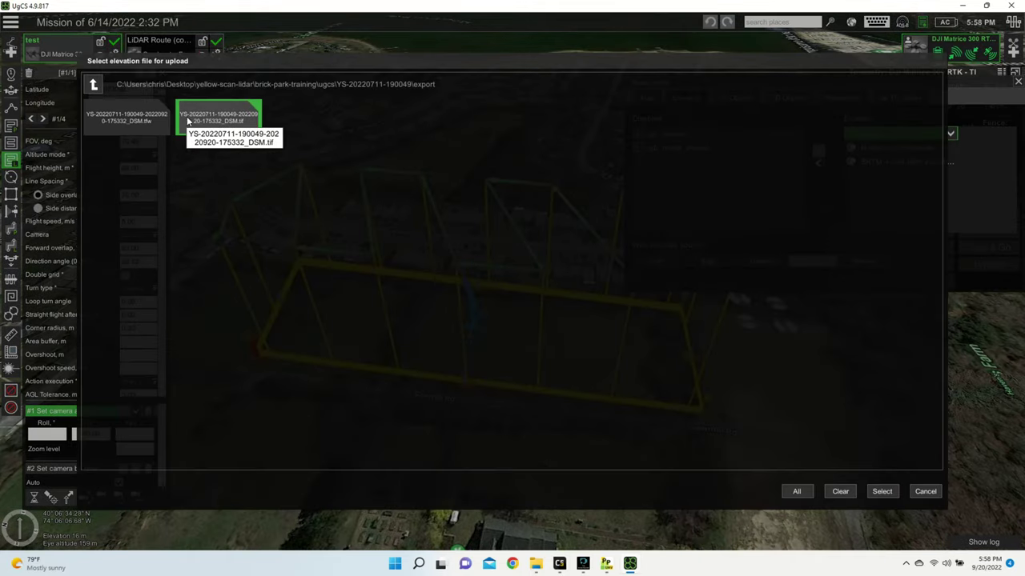
left_click(911, 493)
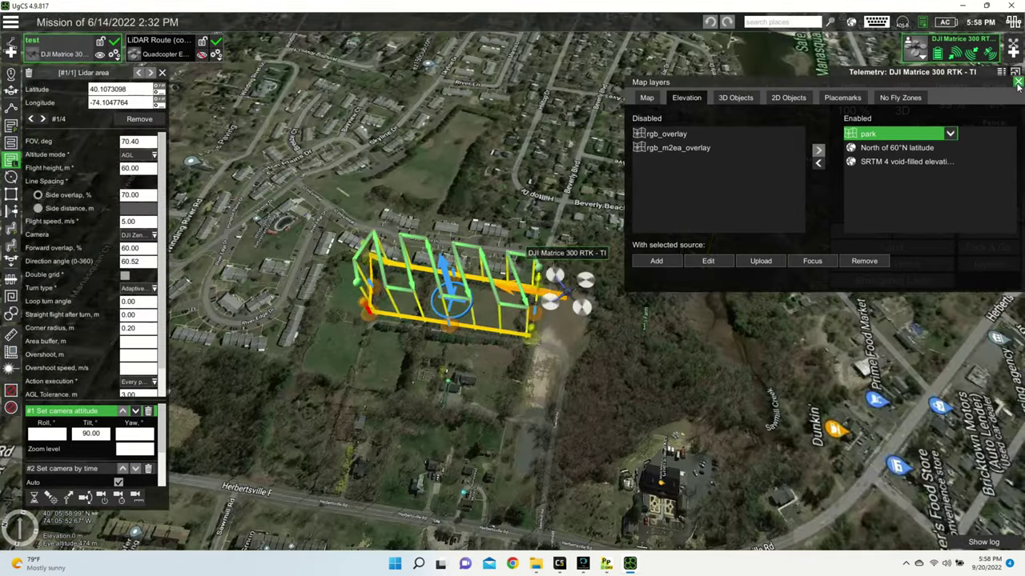
Close Map layers and zoom and tilt to view the LiDAR route over the park terrain.
left_click(1018, 83)
scroll(436, 330, "up", 5)
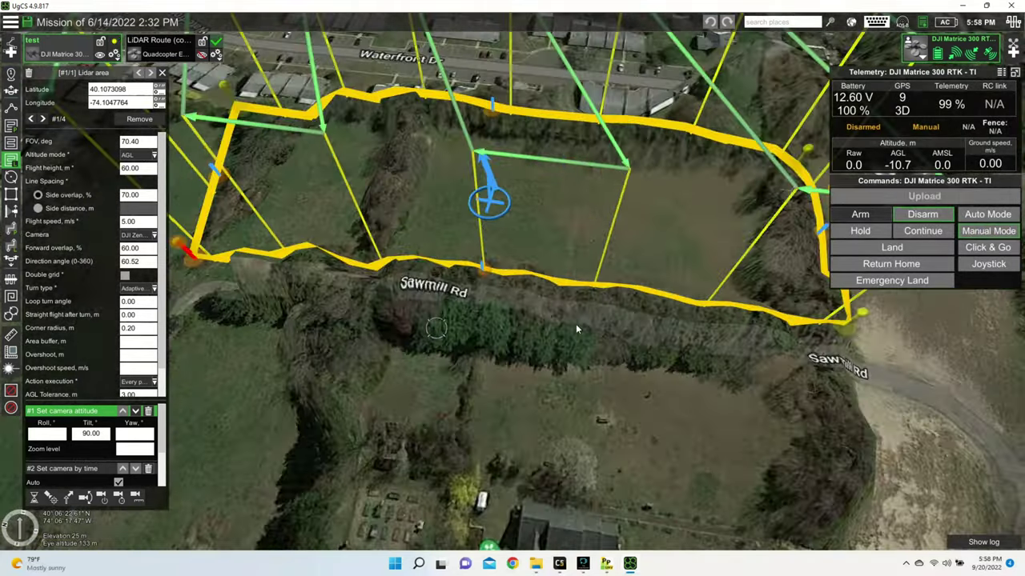
right_click_drag(575, 323, 653, 344)
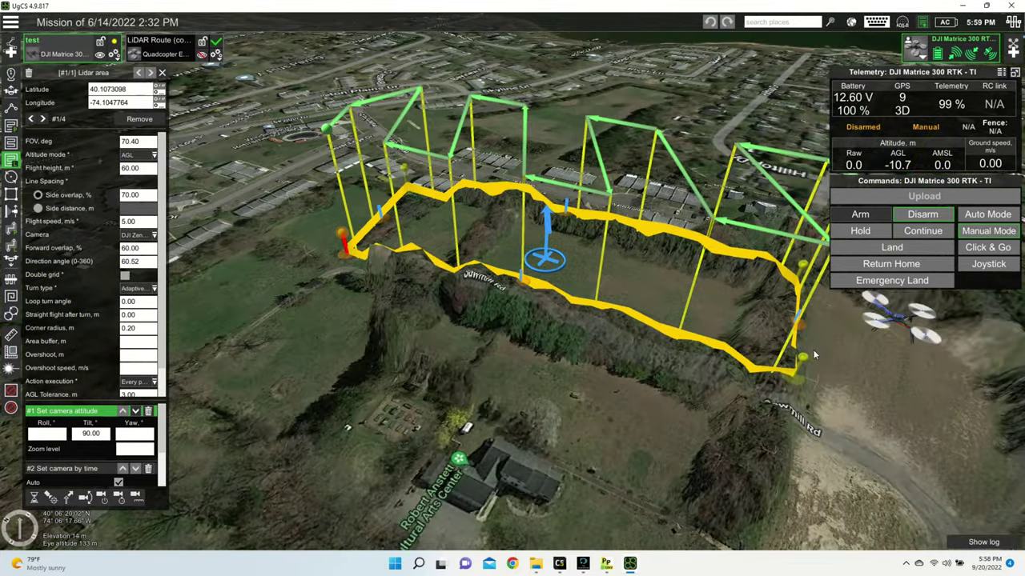